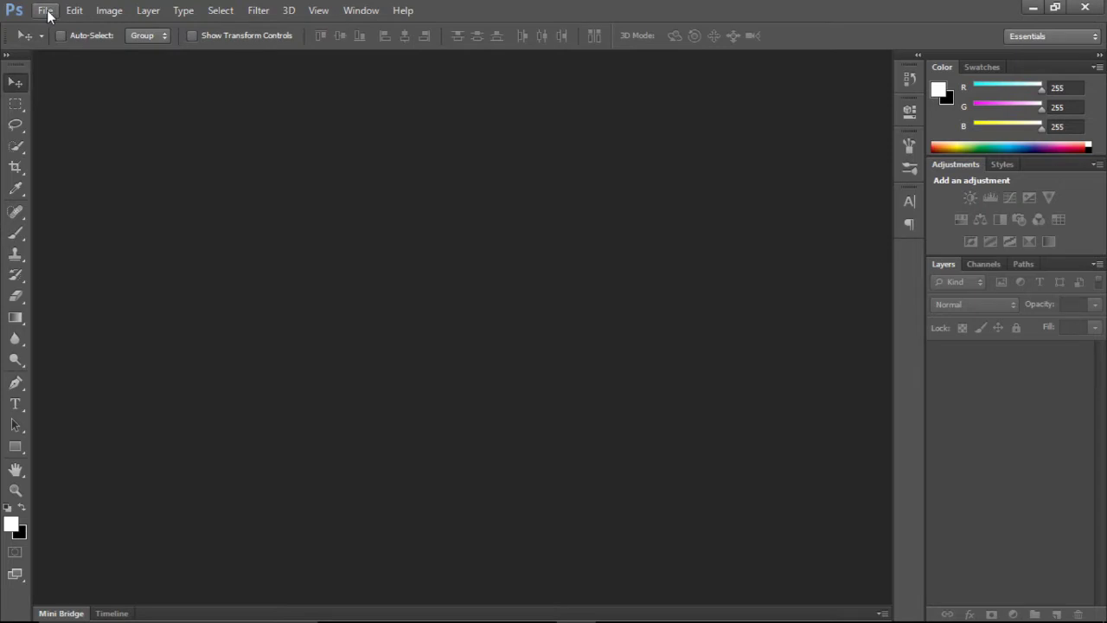
Step: Open road_sunset_marking_grass_102104_3840x2160.jpg from the light on road folder
left_click(47, 15)
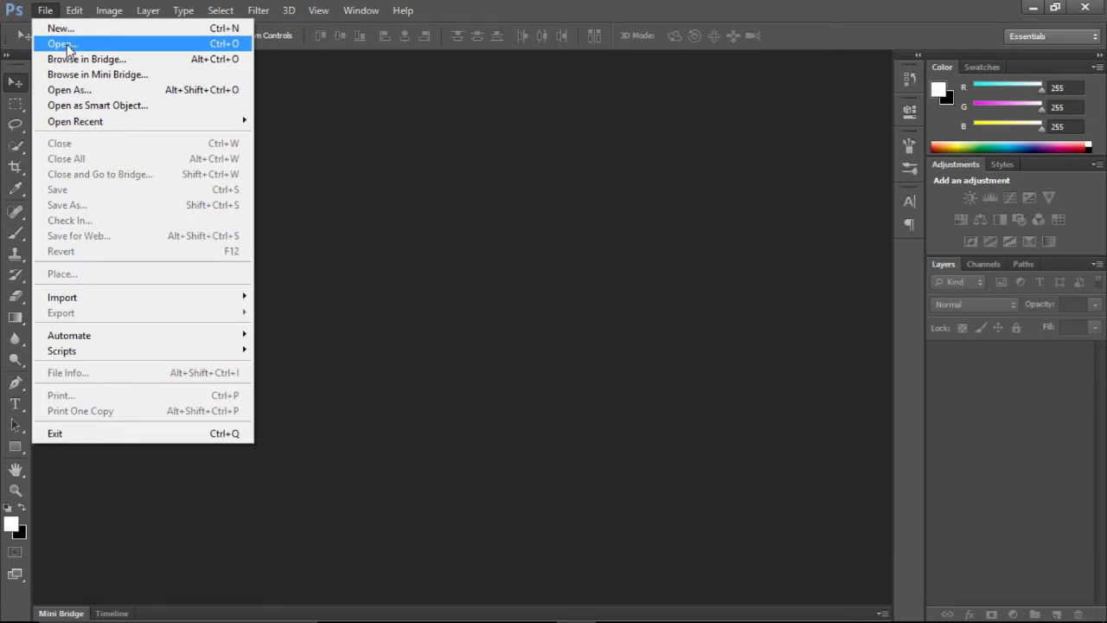
left_click(66, 44)
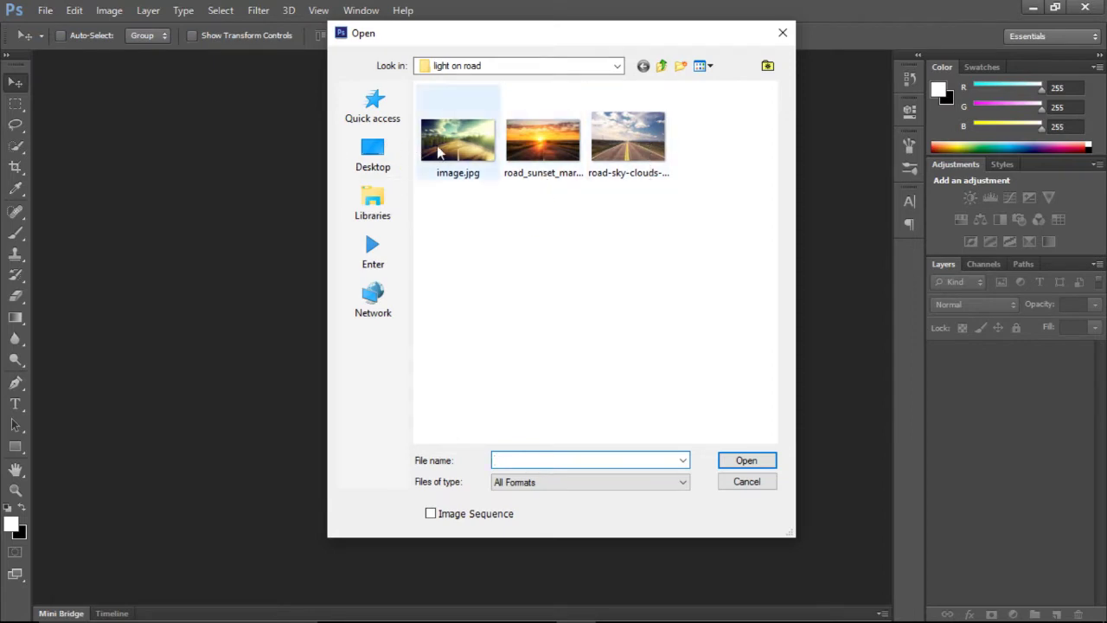
left_click(708, 67)
left_click(723, 89)
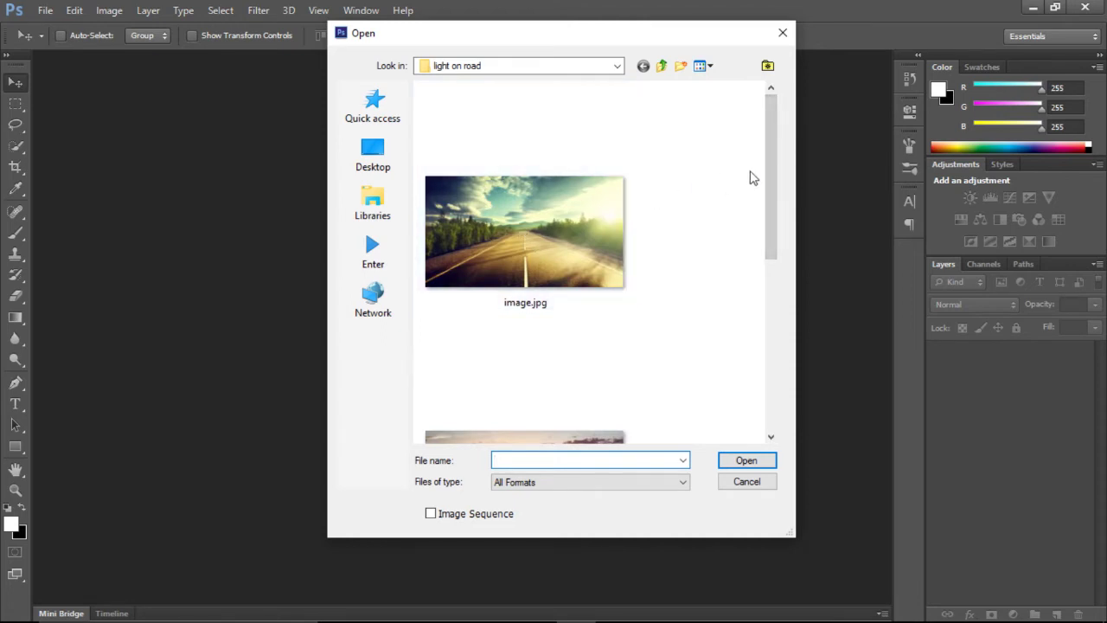
left_click_drag(769, 167, 784, 239)
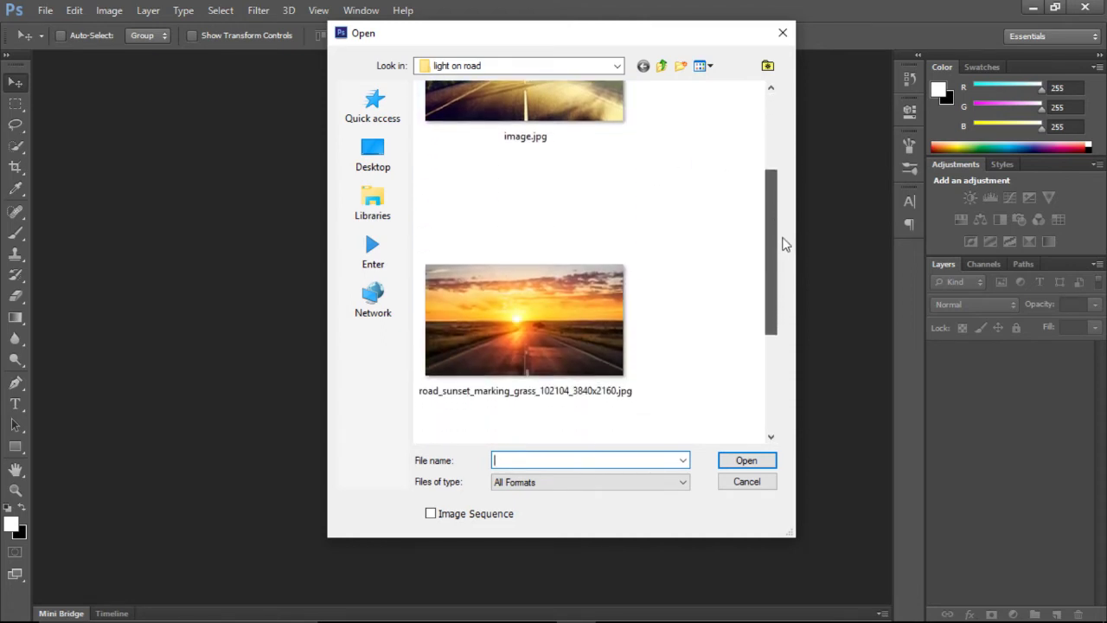
left_click(458, 326)
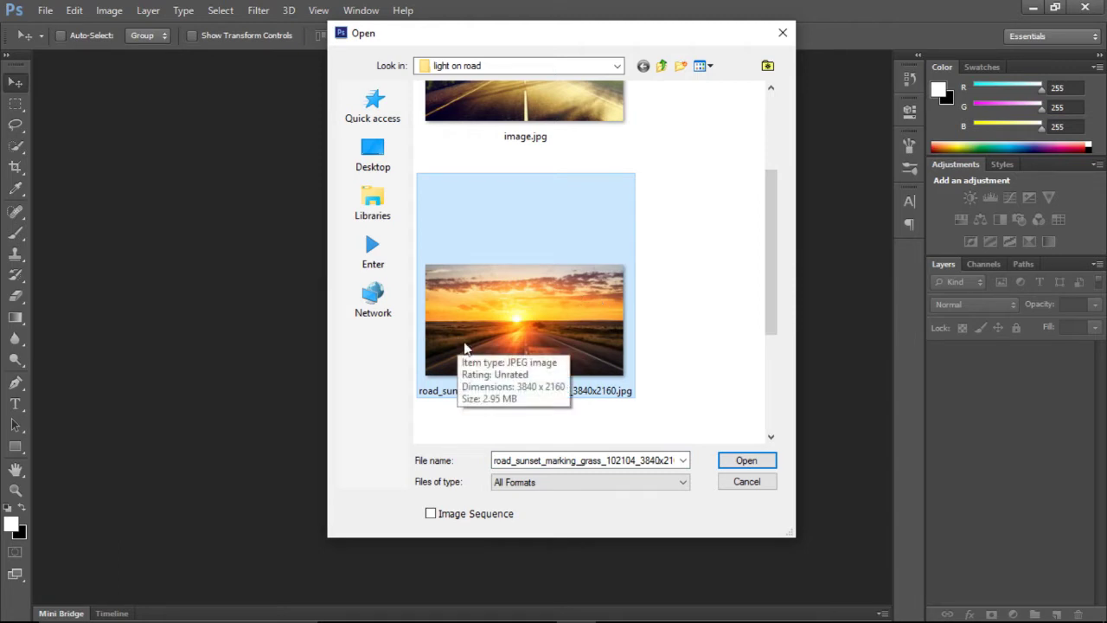
left_click(734, 460)
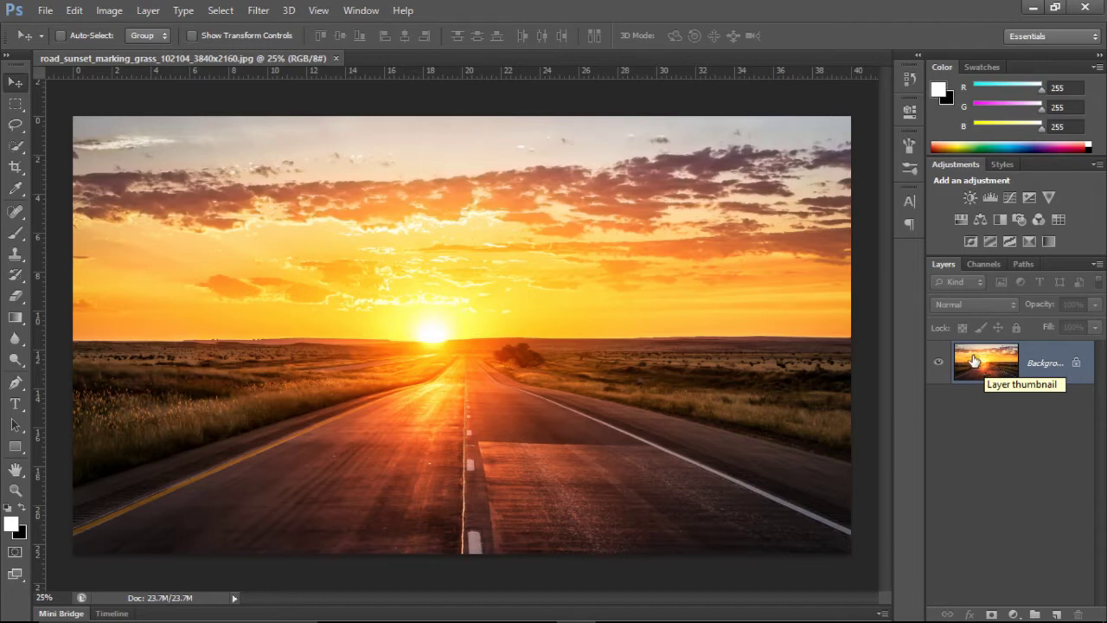
Step: Duplicate the Background layer and add a new empty layer between the original and the copy
left_click_drag(993, 363, 1056, 614)
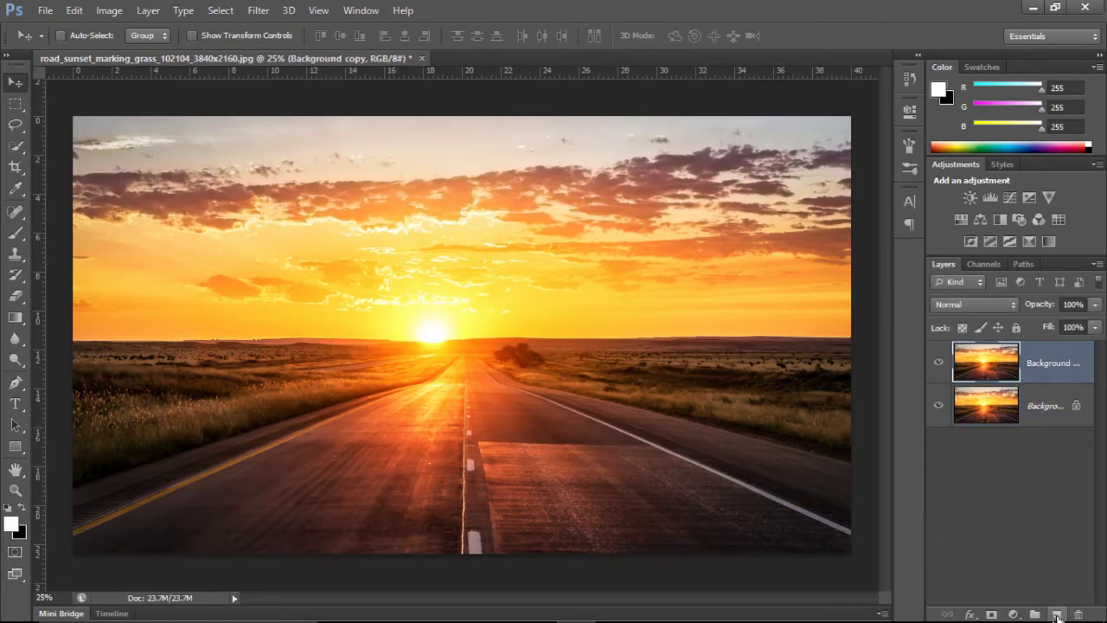
left_click(983, 411)
left_click_drag(983, 410, 1058, 616)
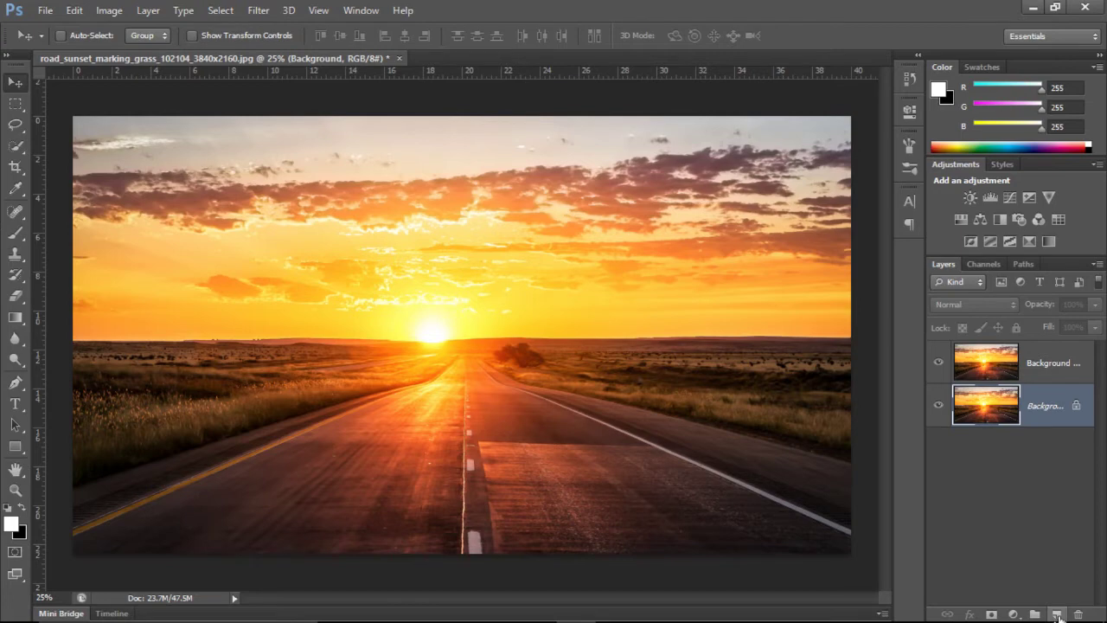
left_click(1059, 613)
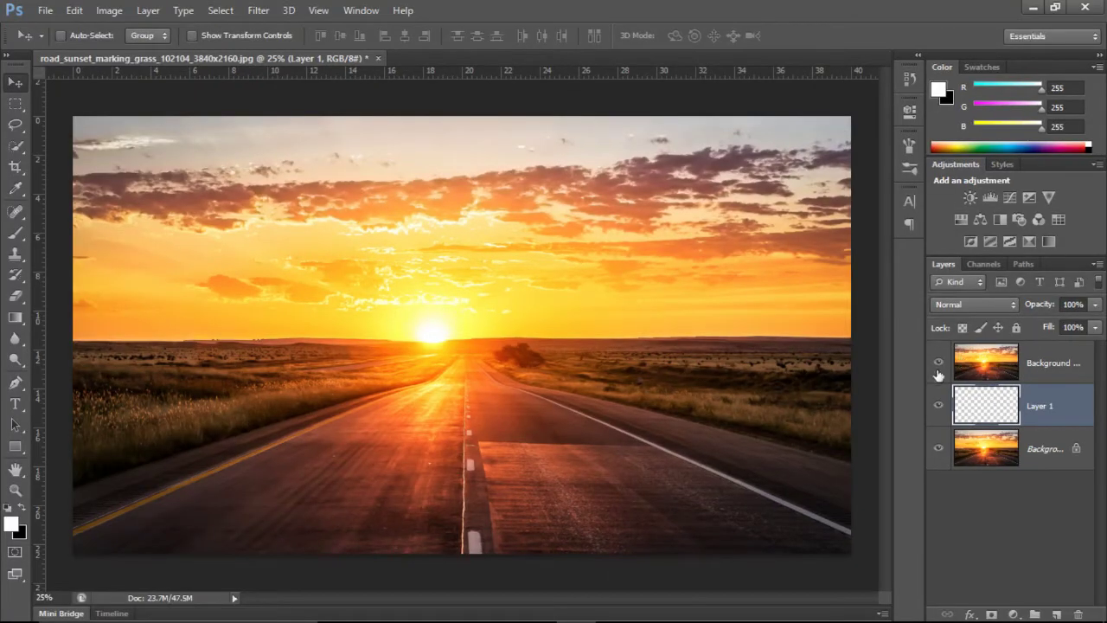
Step: Hide the background copy and add the white text PISTAH in 300 pt Source Sans Pro Black over the road
left_click(938, 363)
left_click(16, 404)
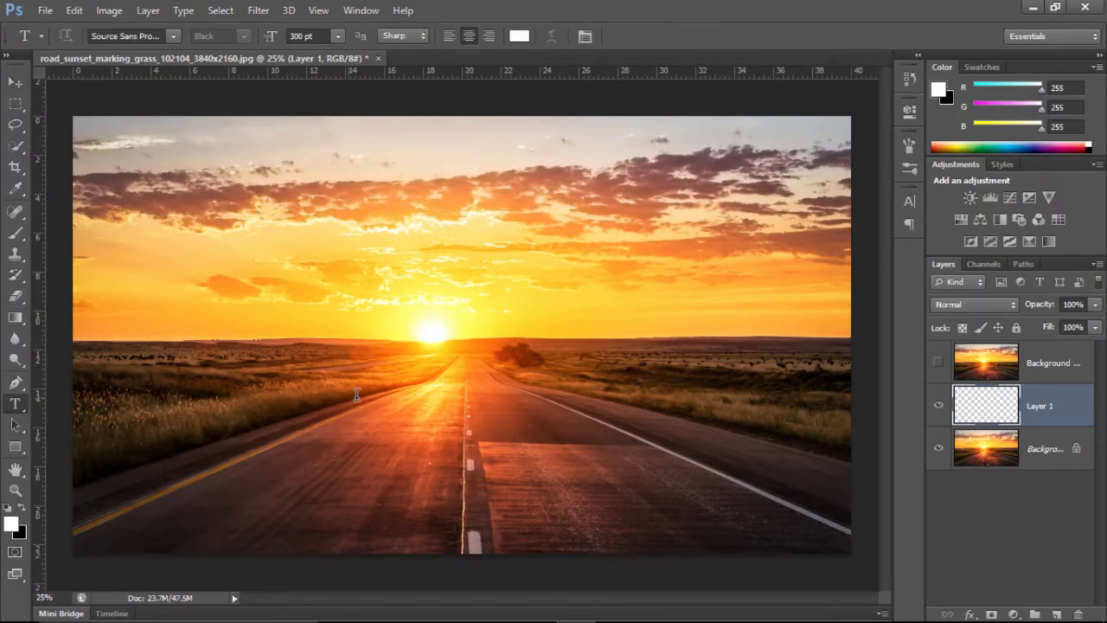
left_click(357, 394)
type("PISTAH")
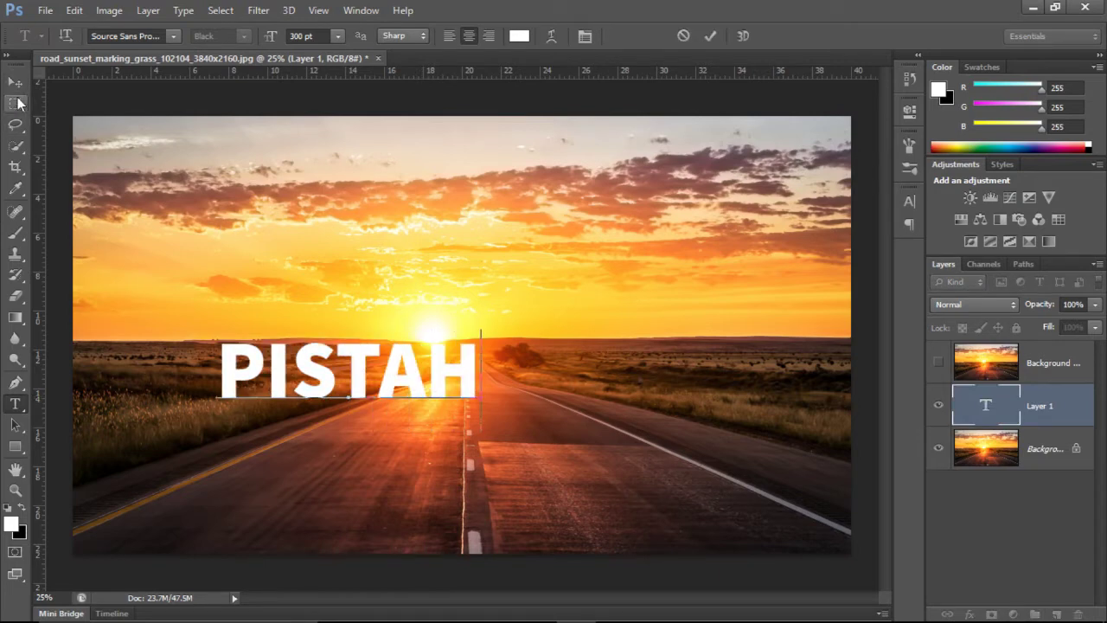
left_click(176, 41)
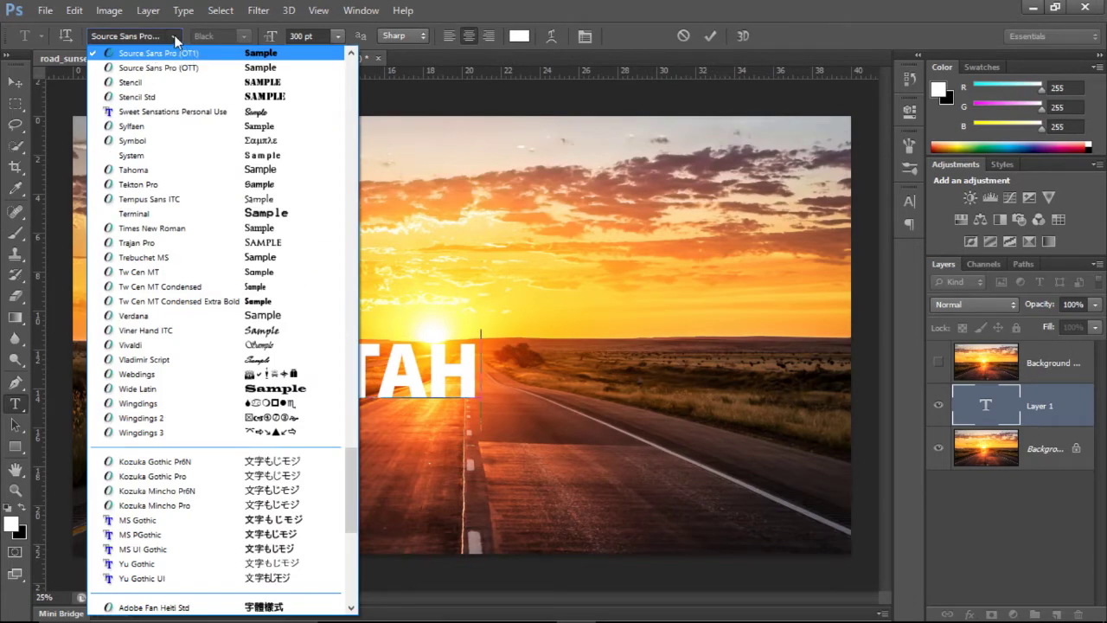
left_click(176, 40)
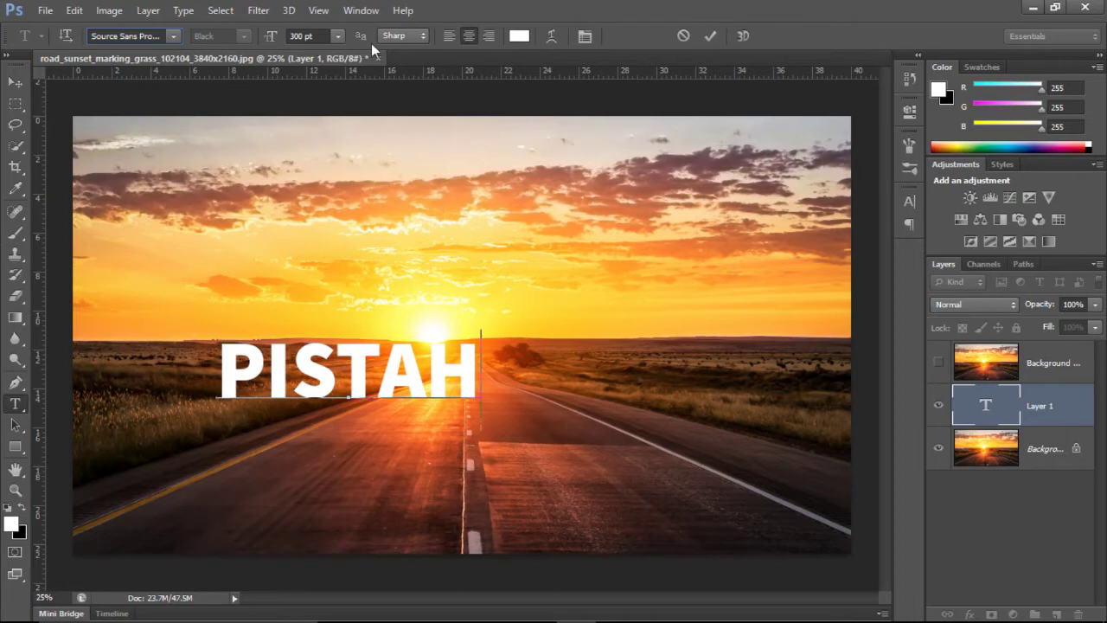
Step: Enlarge the PISTAH text to about 178% and place it across the road at the horizon
left_click(14, 84)
left_click_drag(346, 371, 419, 411)
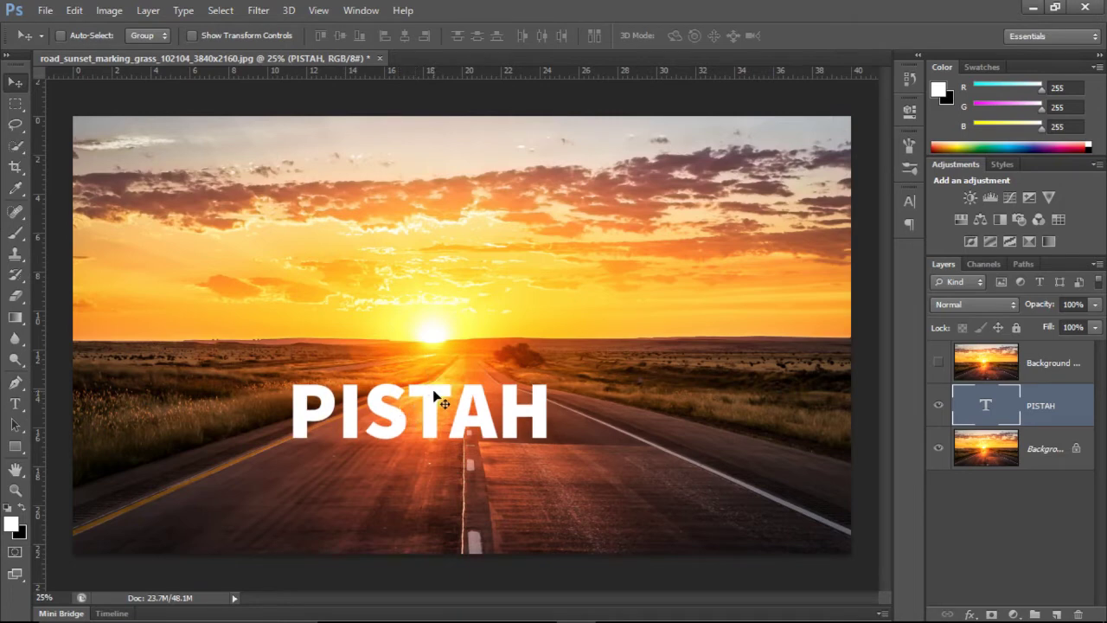
key("ctrl+t")
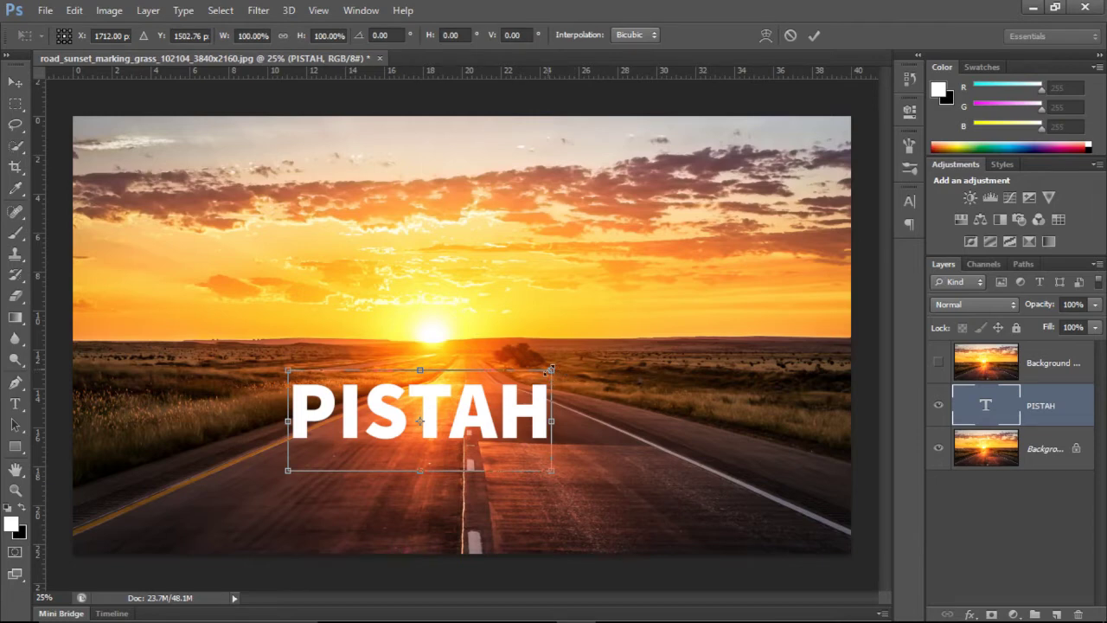
left_click_drag(550, 369, 659, 305)
left_click_drag(413, 383, 377, 397)
left_click_drag(638, 334, 726, 307)
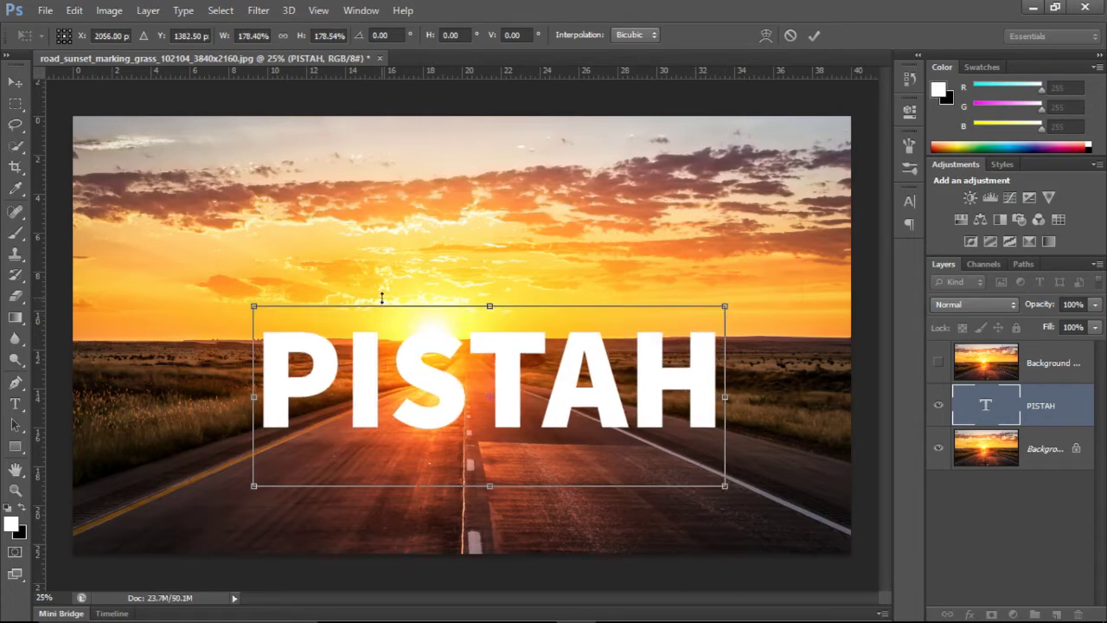
key("Return")
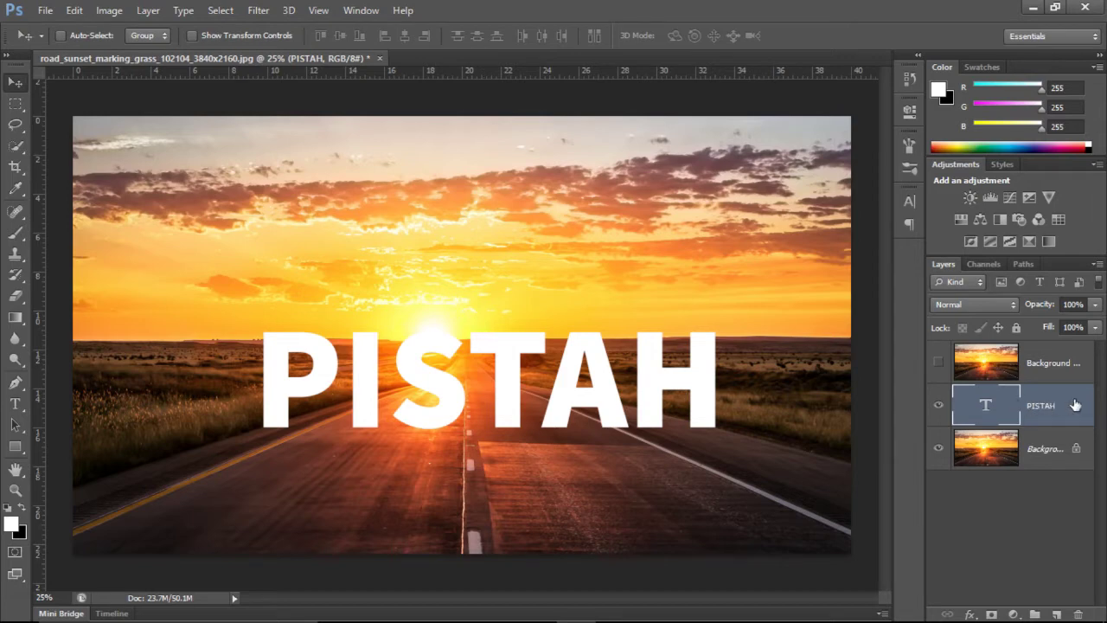
Step: Rasterize the PISTAH text layer
double_click(993, 410)
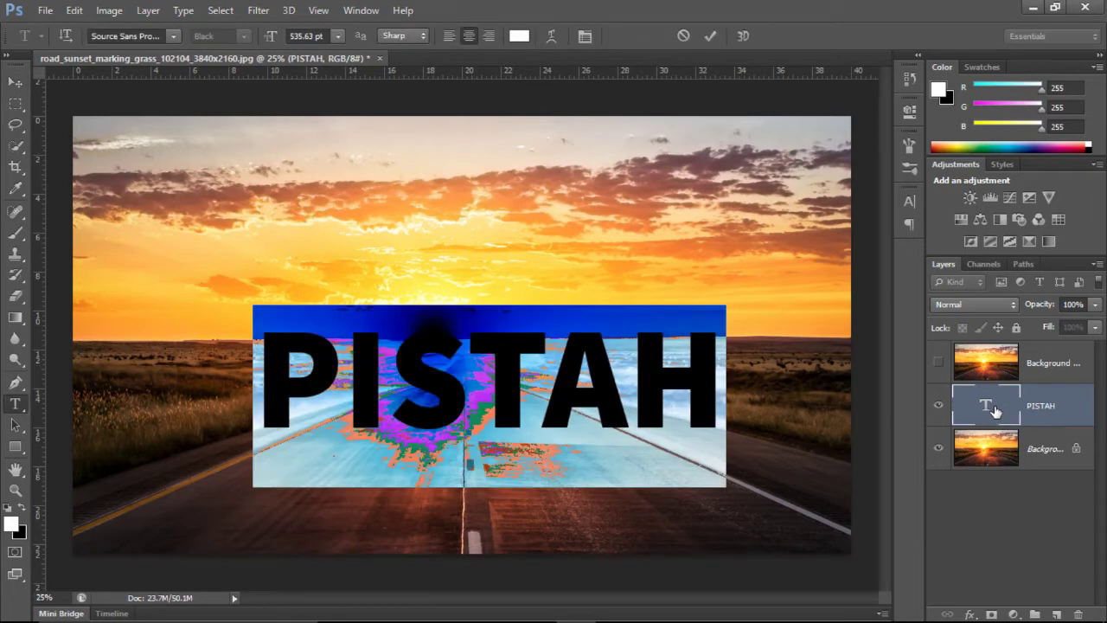
left_click(14, 82)
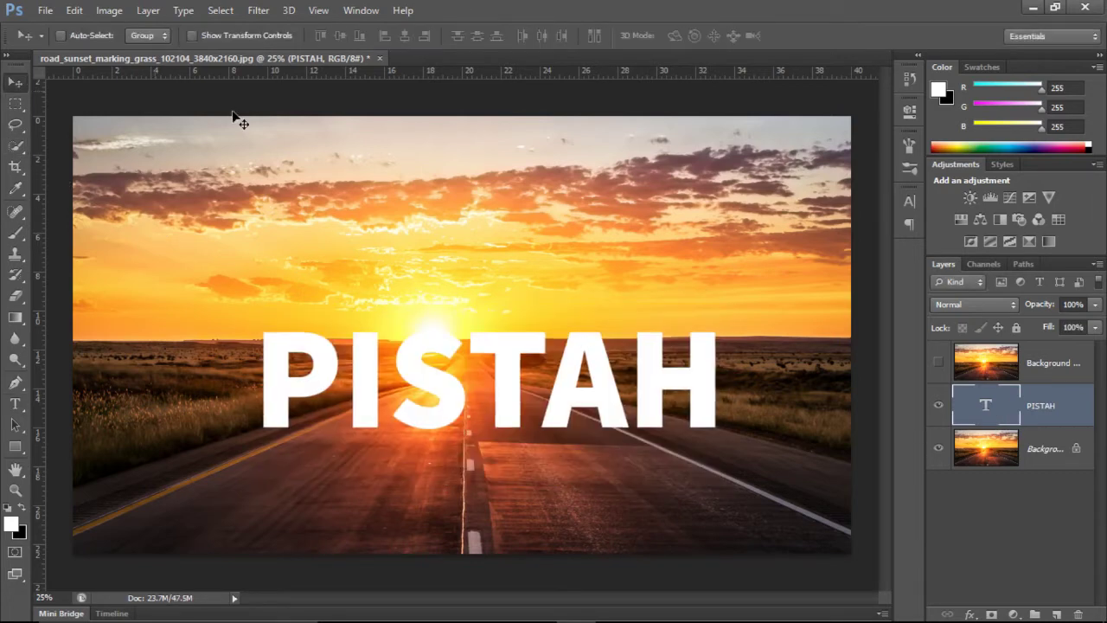
right_click(1075, 420)
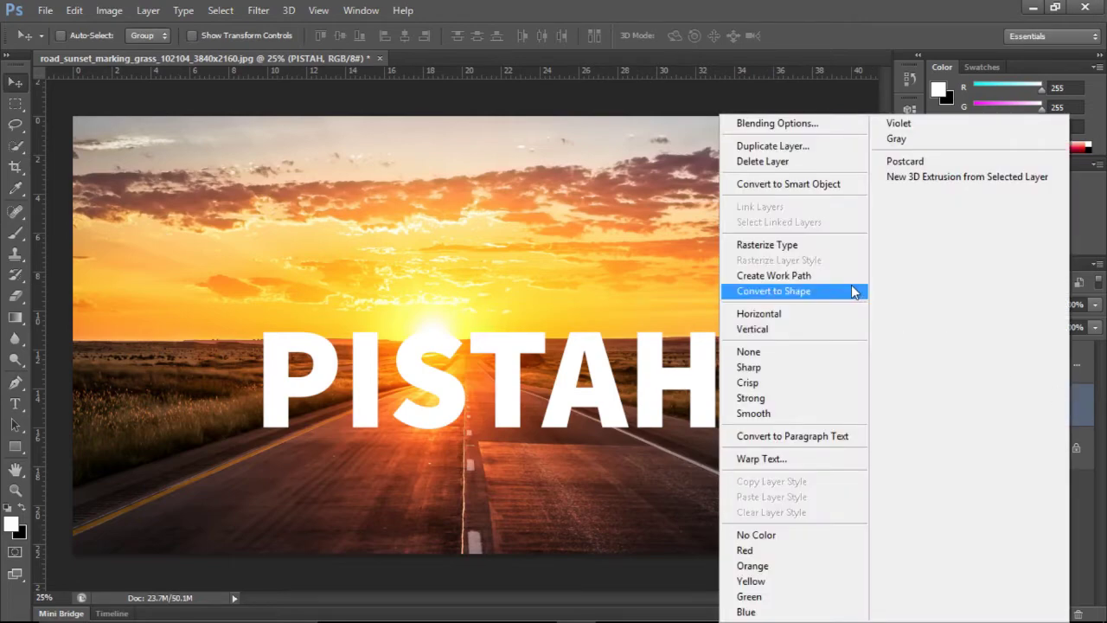
left_click(810, 251)
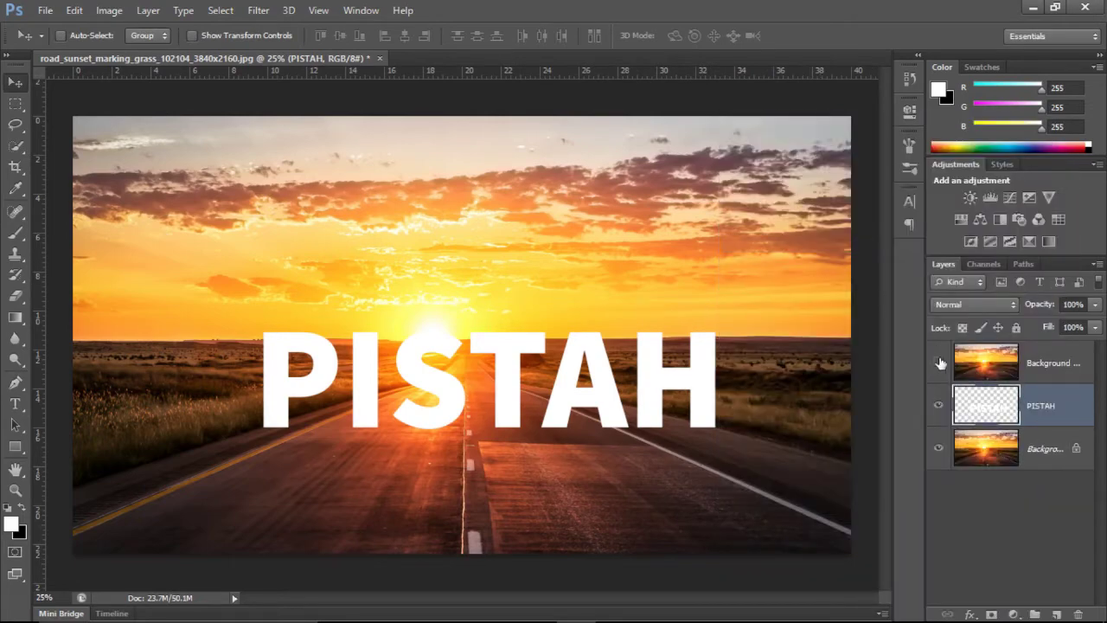
double_click(984, 408)
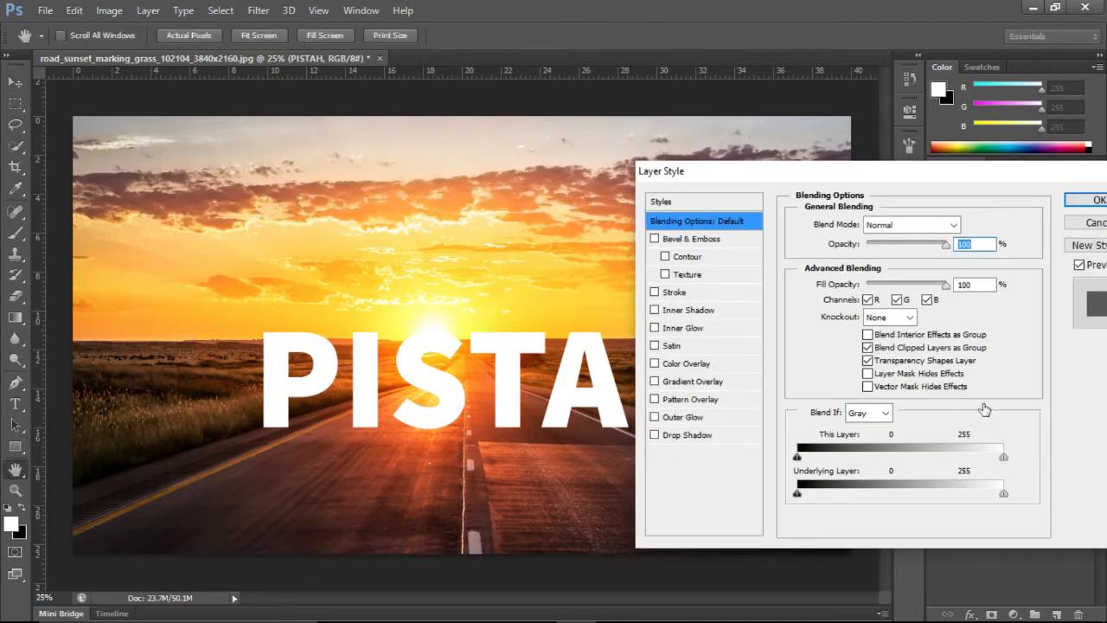
left_click(1088, 229)
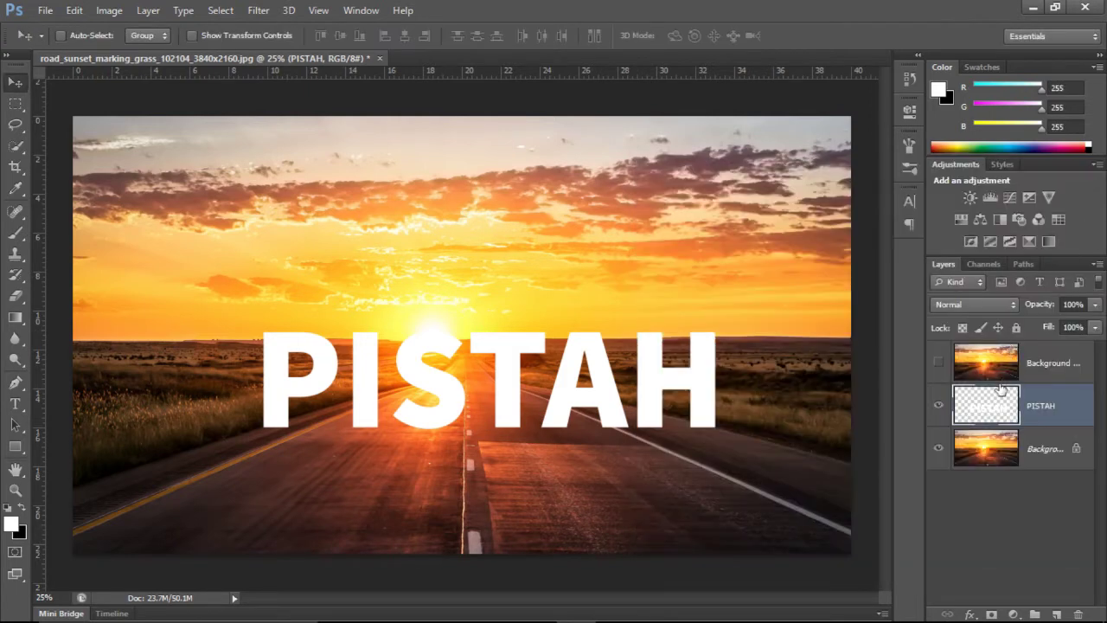
Step: Load the PISTAH lettering as a selection, subtract its upper part with the Rectangular Marquee, delete the selected lower part and deselect
left_click(980, 410, "ctrl")
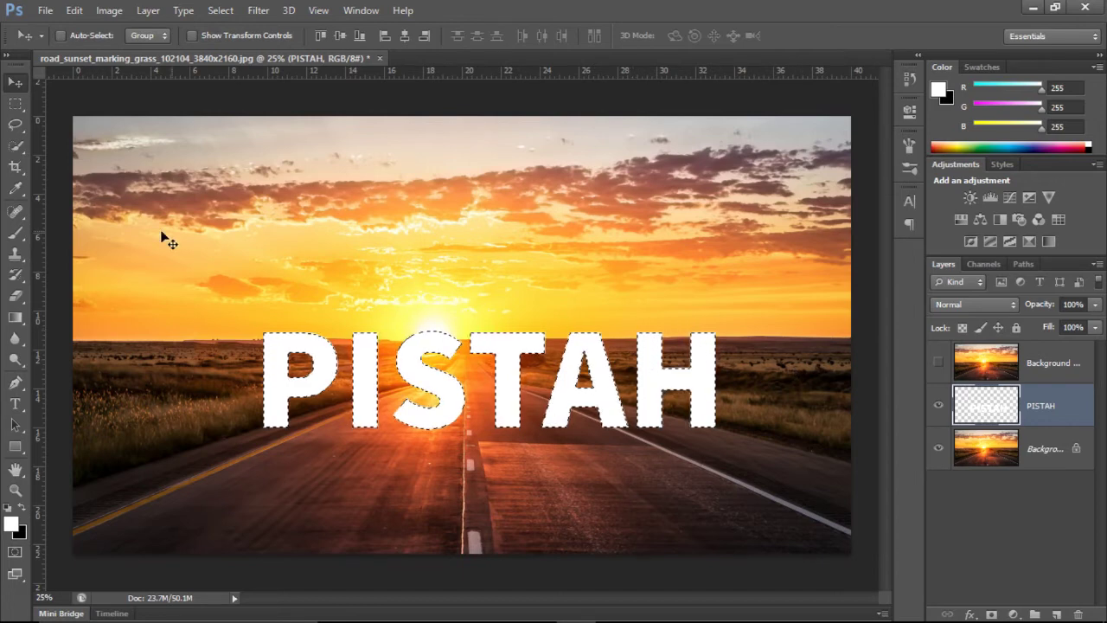
left_click(24, 110)
key("ctrl+d")
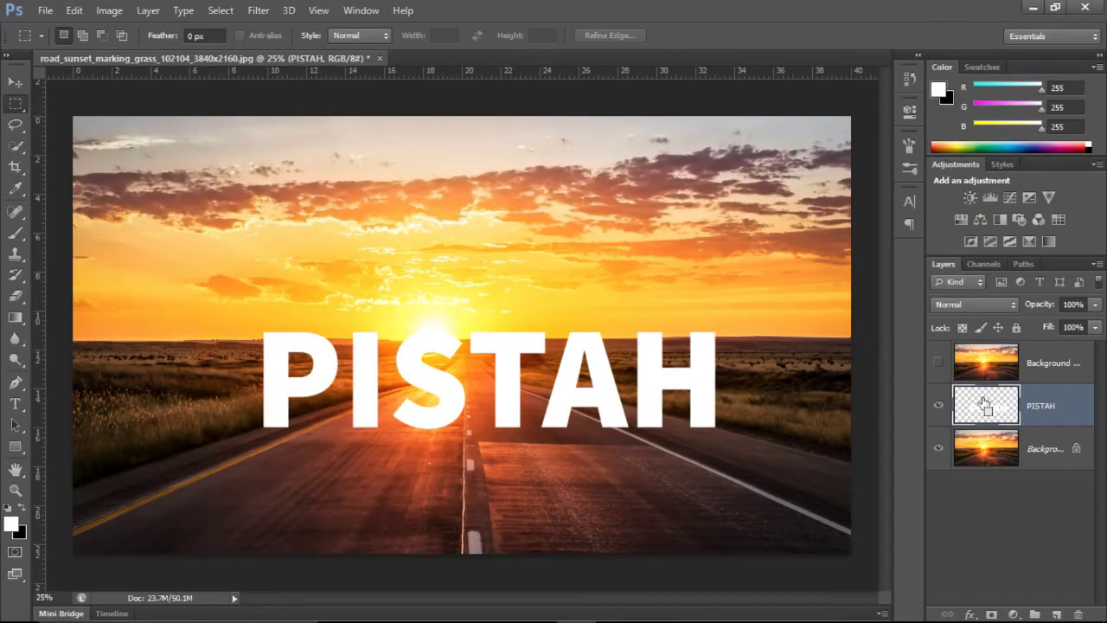
left_click(983, 405, "ctrl")
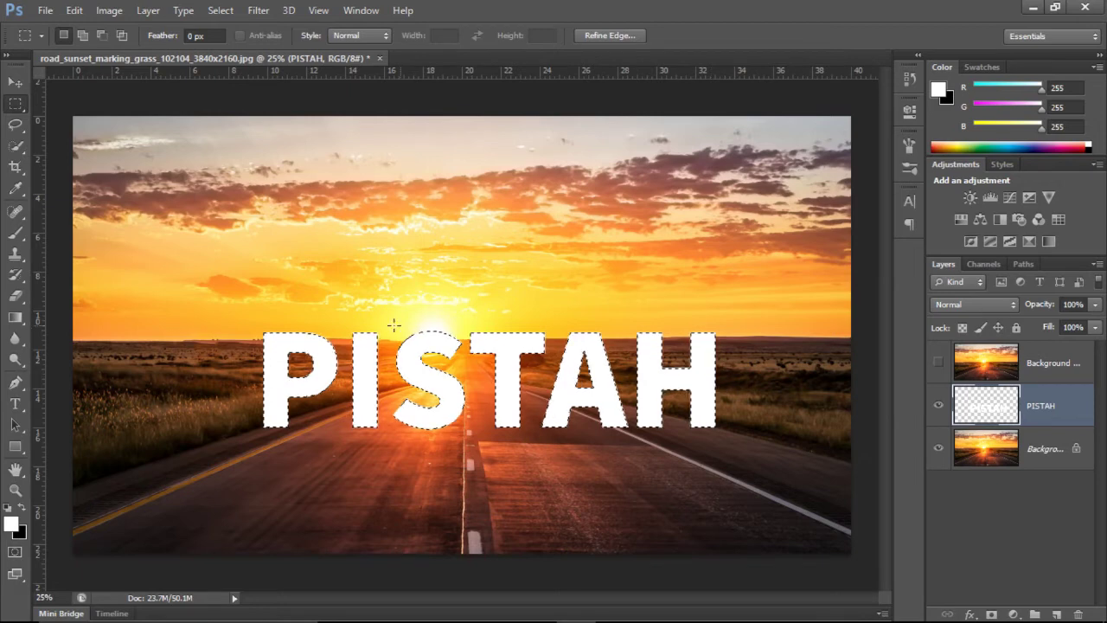
key("alt")
left_click_drag(219, 312, 763, 375)
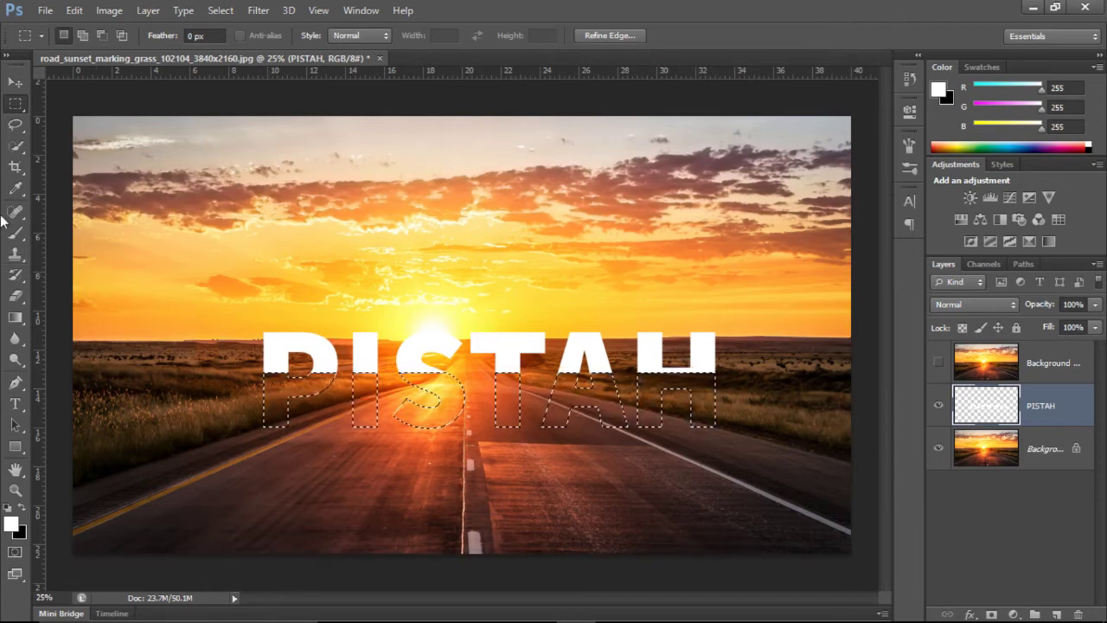
key("ctrl+d")
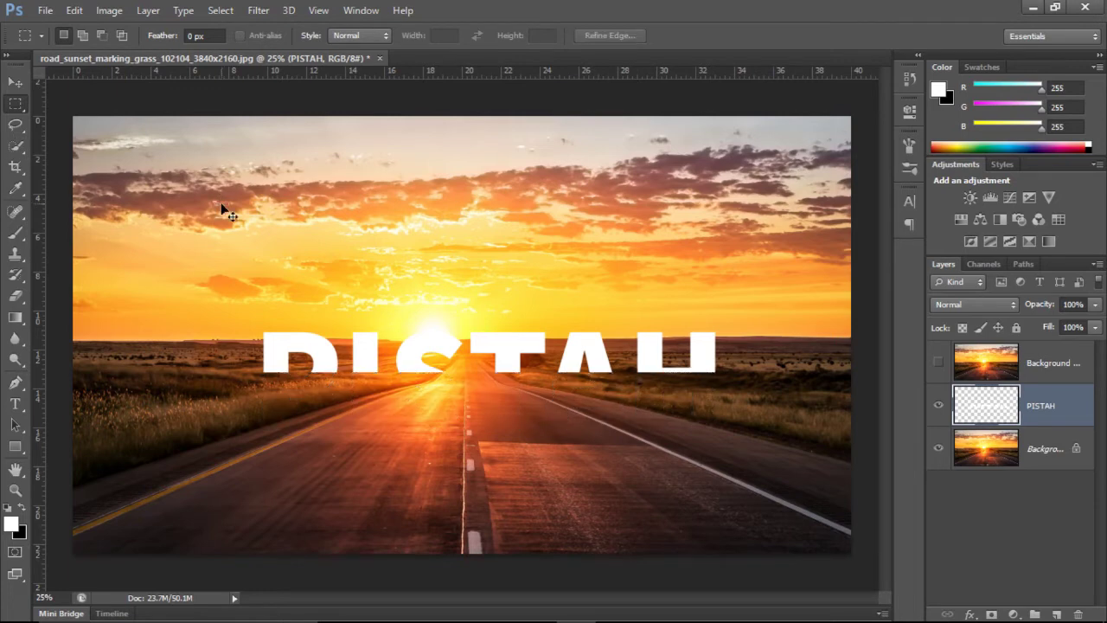
Step: Undo the deletion of the lettering's lower part and clear the selection
key("ctrl+shift+d")
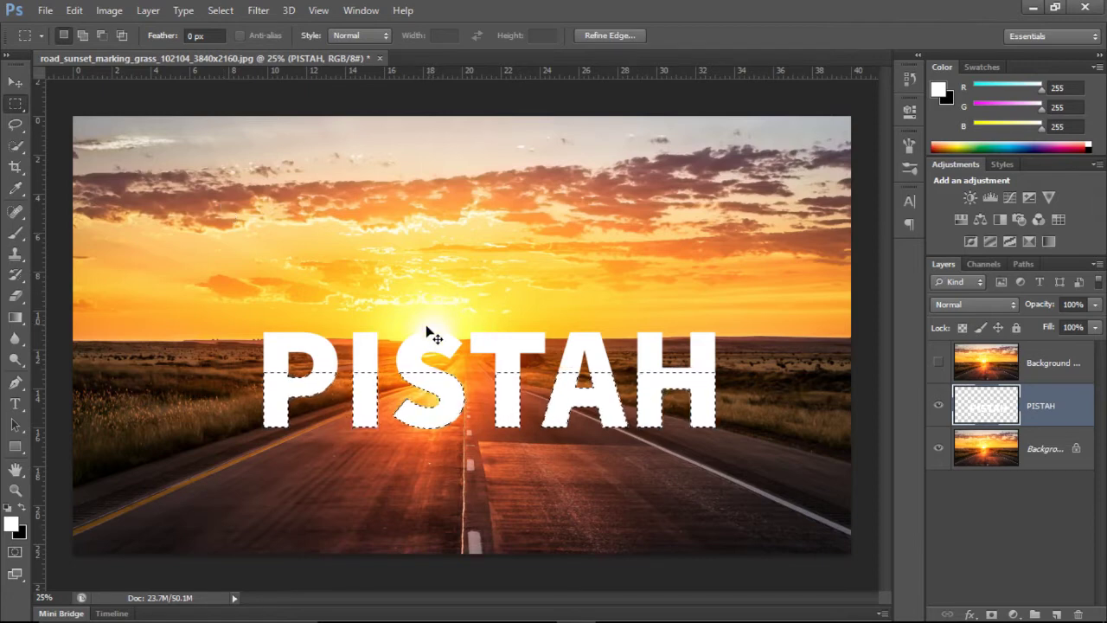
left_click(16, 84)
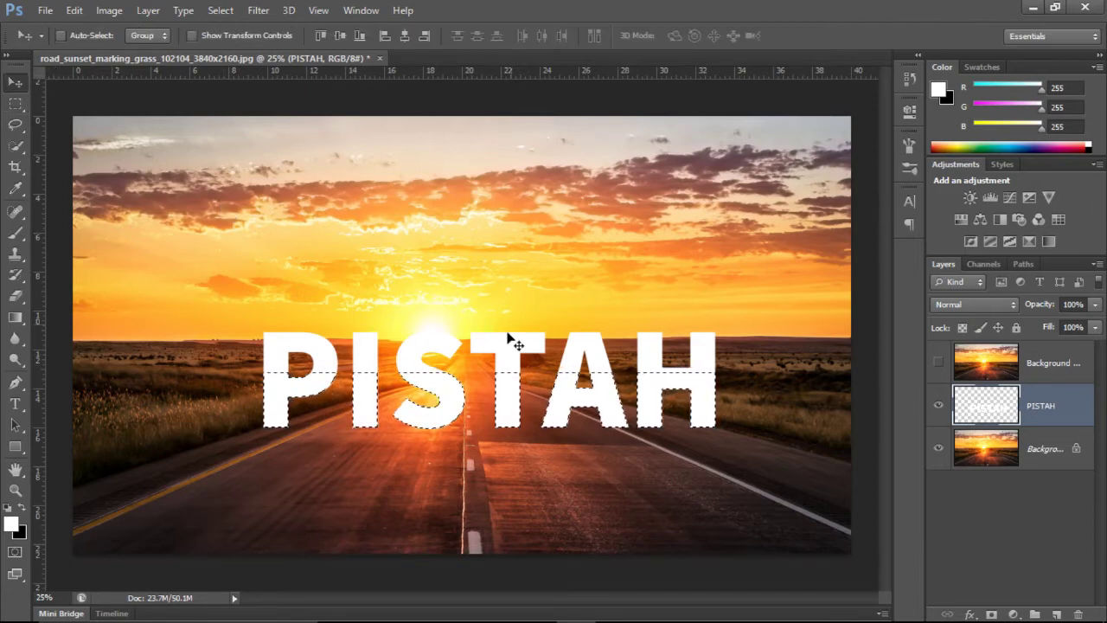
left_click(17, 103)
left_click(159, 113)
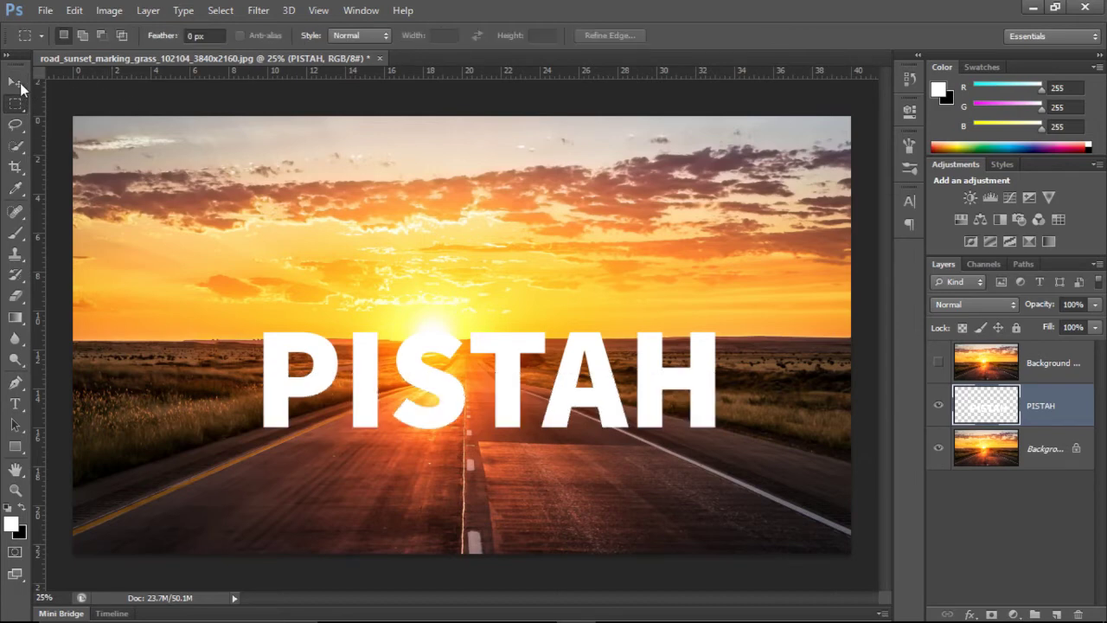
left_click(16, 84)
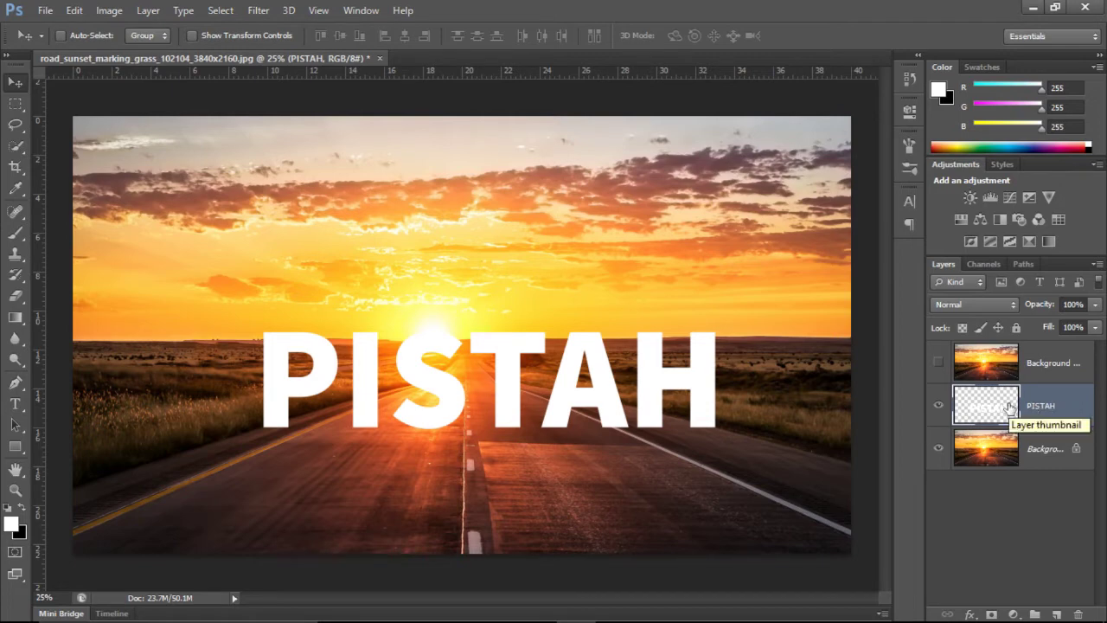
Step: Duplicate the PISTAH lettering layer and flip the copy vertically with Free Transform
left_click_drag(983, 399, 1058, 613)
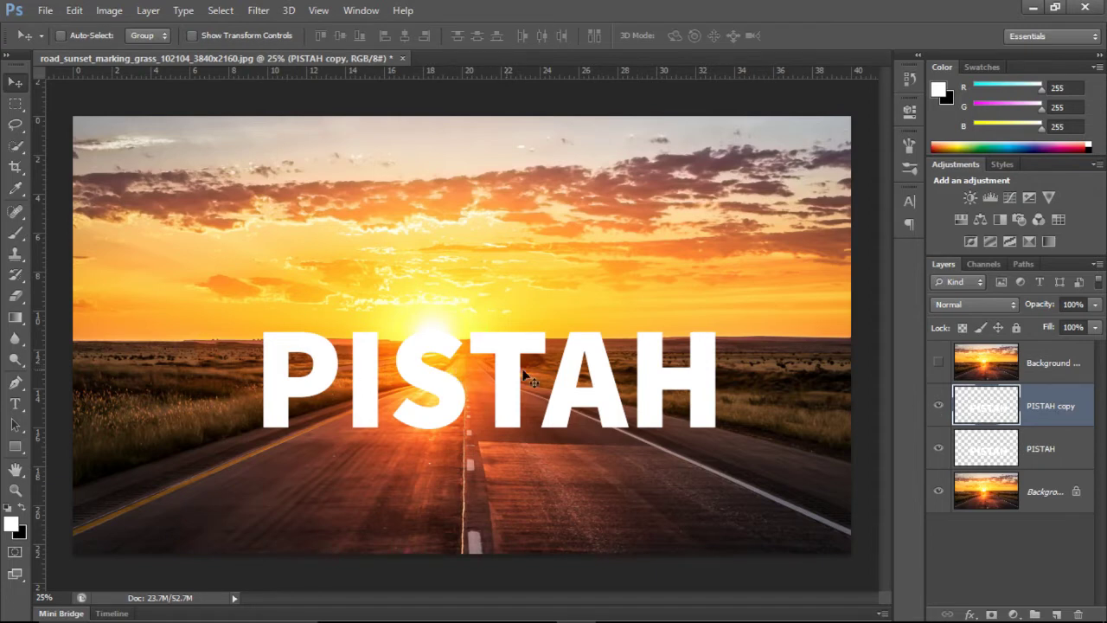
key("ctrl+t")
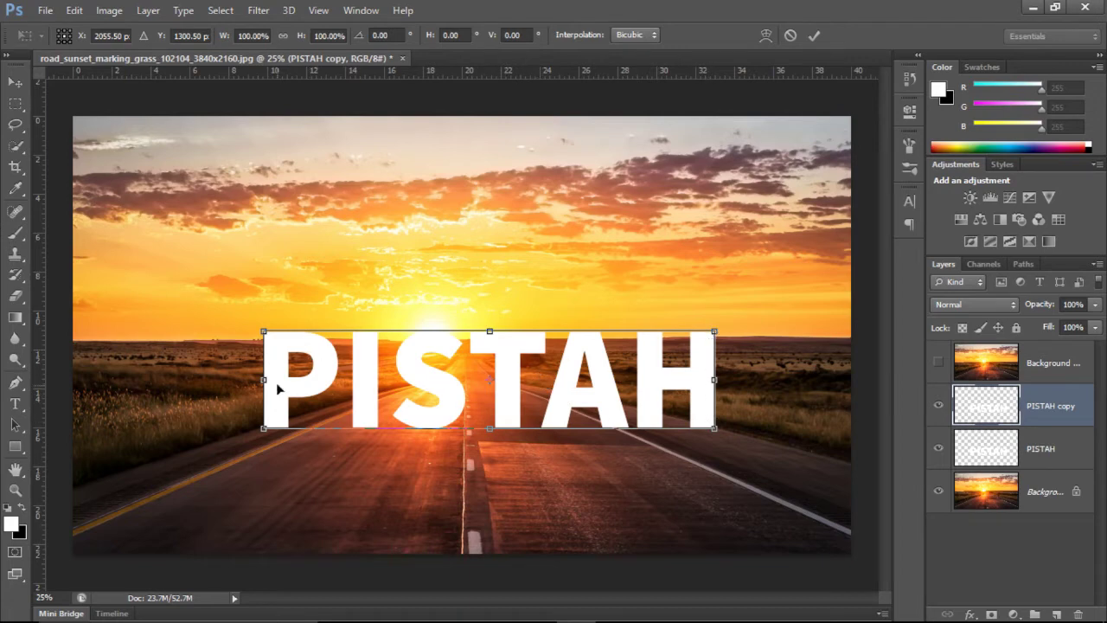
right_click(507, 368)
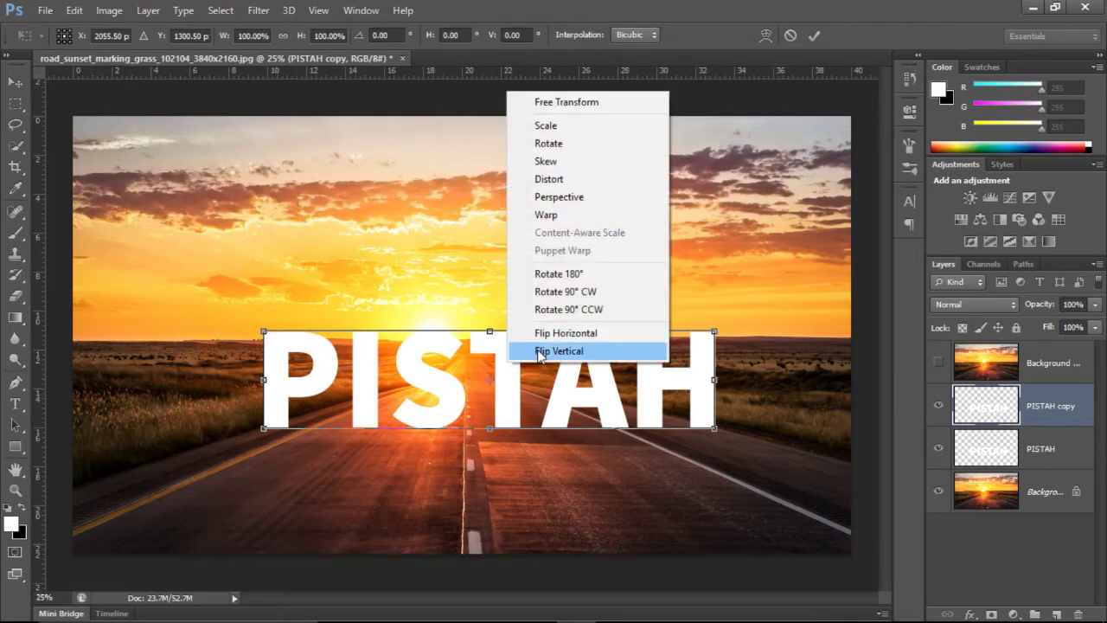
left_click(545, 356)
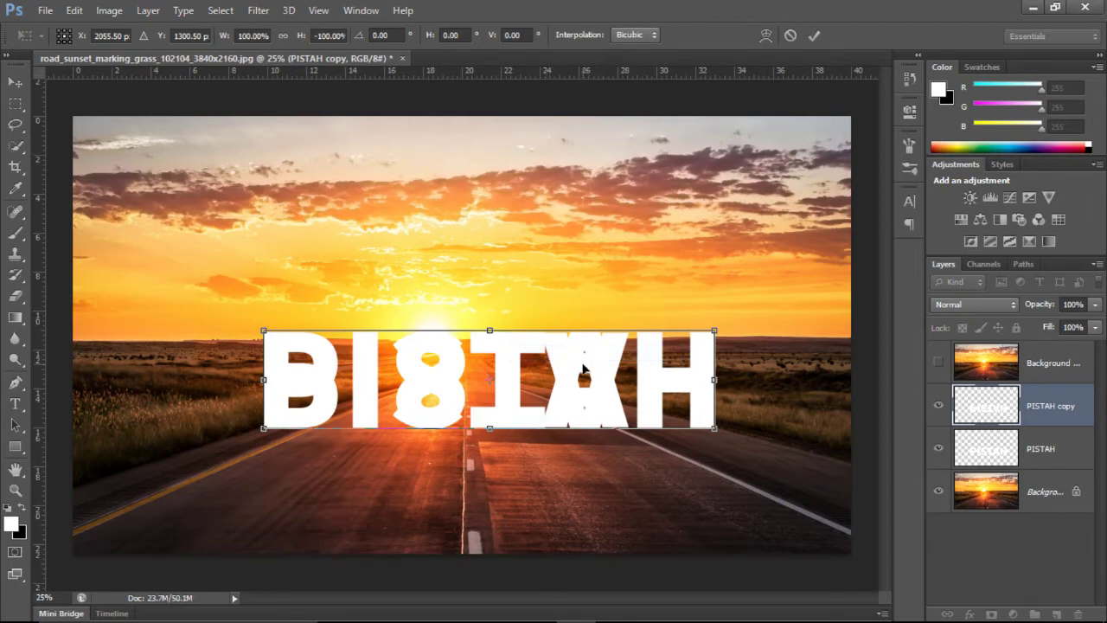
Step: Move the flipped copy straight down beneath the original lettering so their bases meet, and apply the transform
left_click_drag(576, 374, 580, 463)
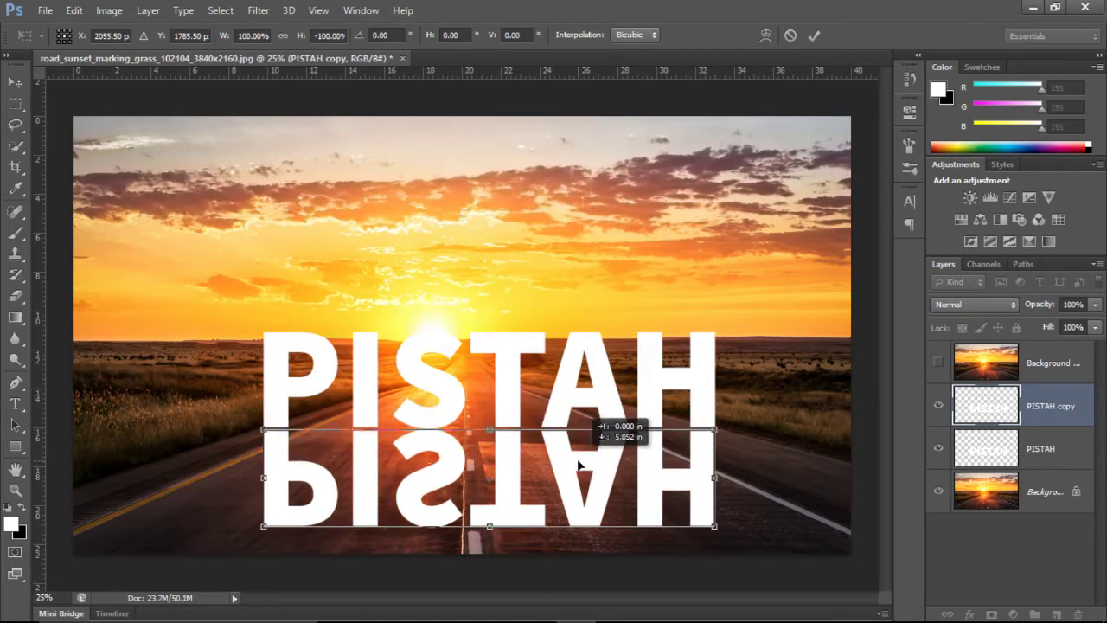
key("Up")
key("Up")
key("Up")
key("Up")
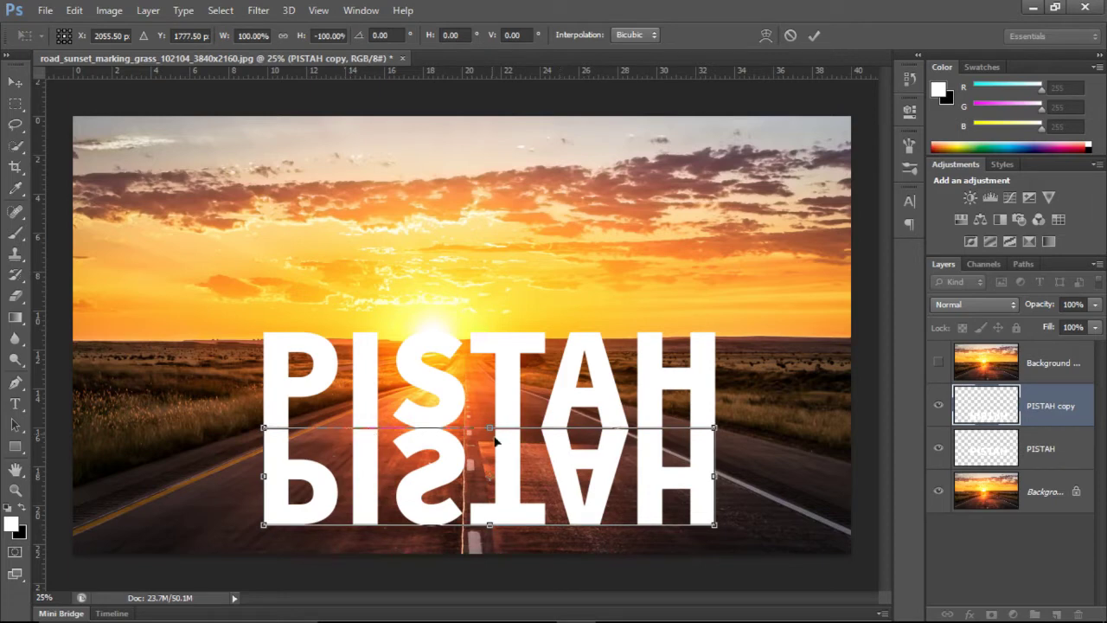
key("Down")
key("Down")
key("Down")
key("Down")
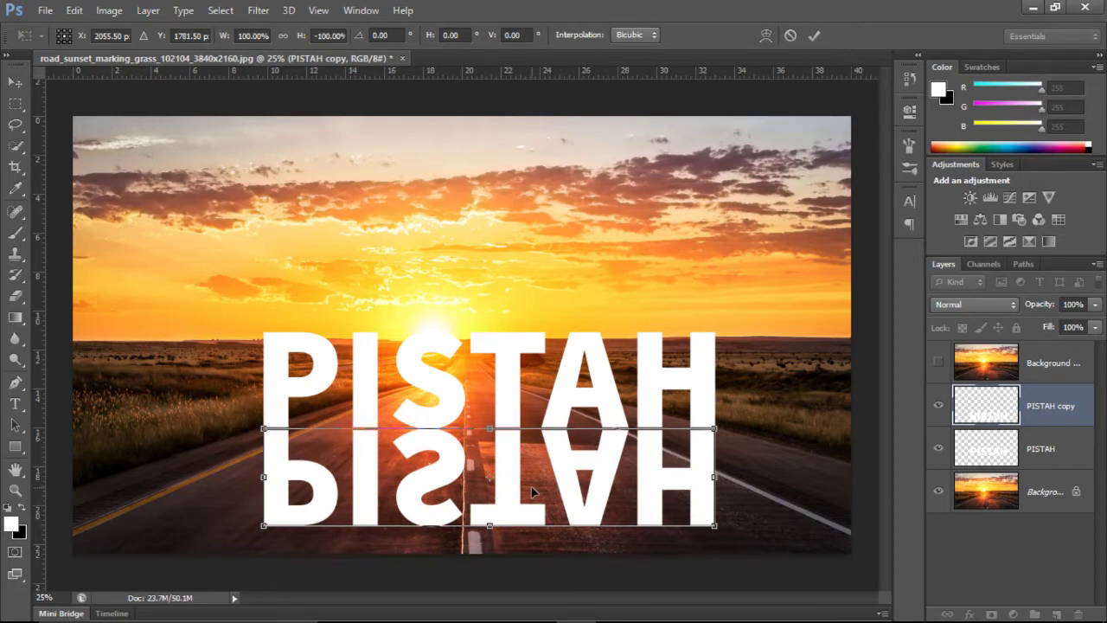
key("Return")
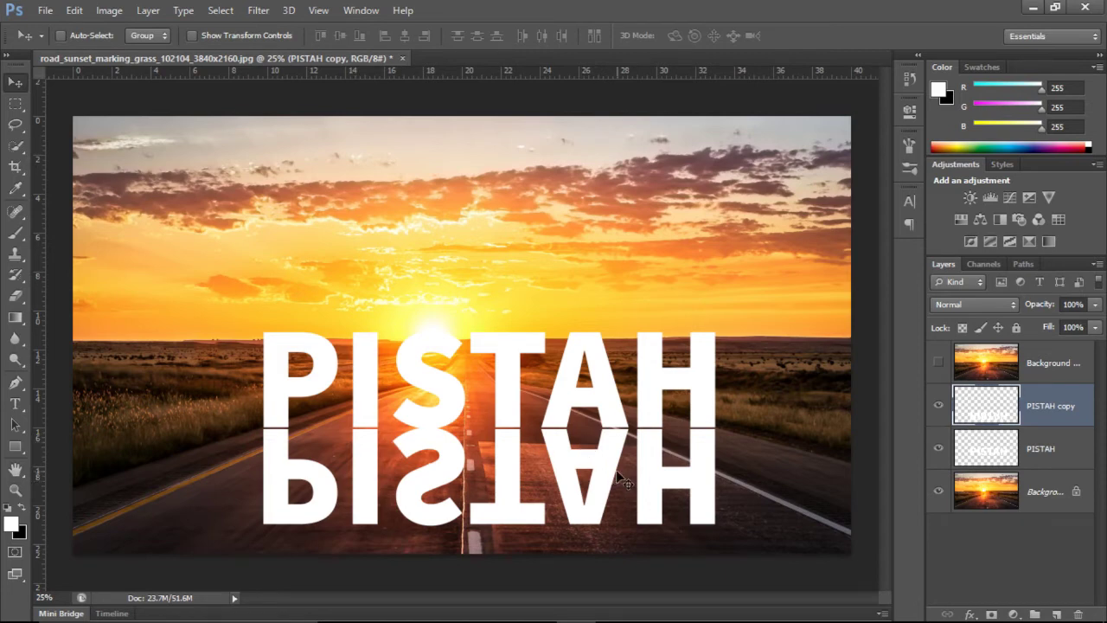
Step: Use a Perspective transform to spread the lower edge of the flipped copy outward, to about 186% width
key("ctrl+t")
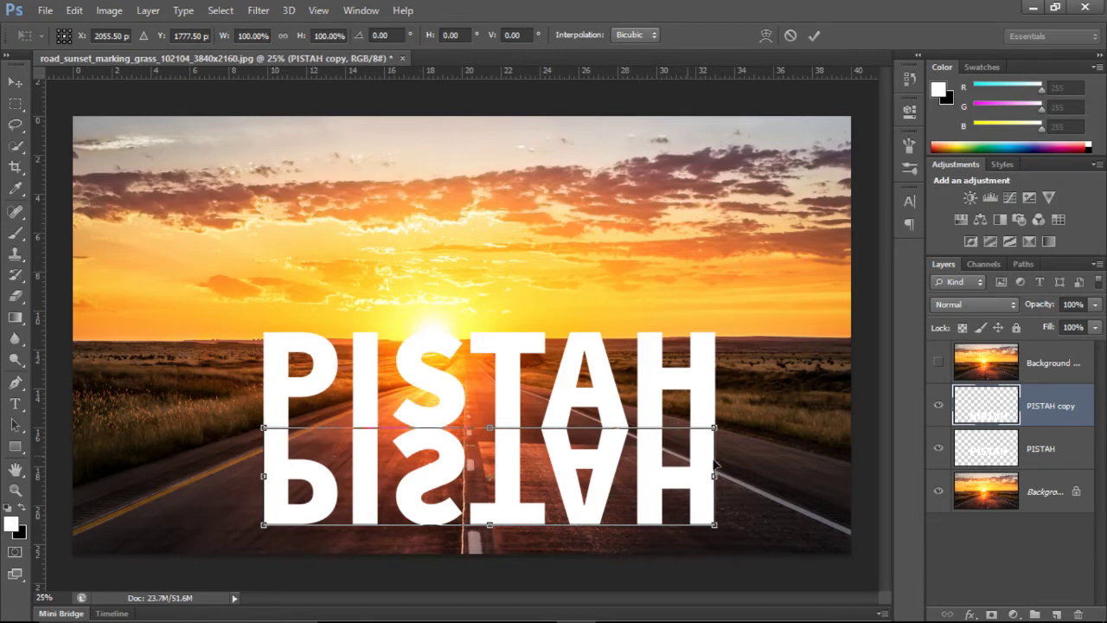
right_click(598, 473)
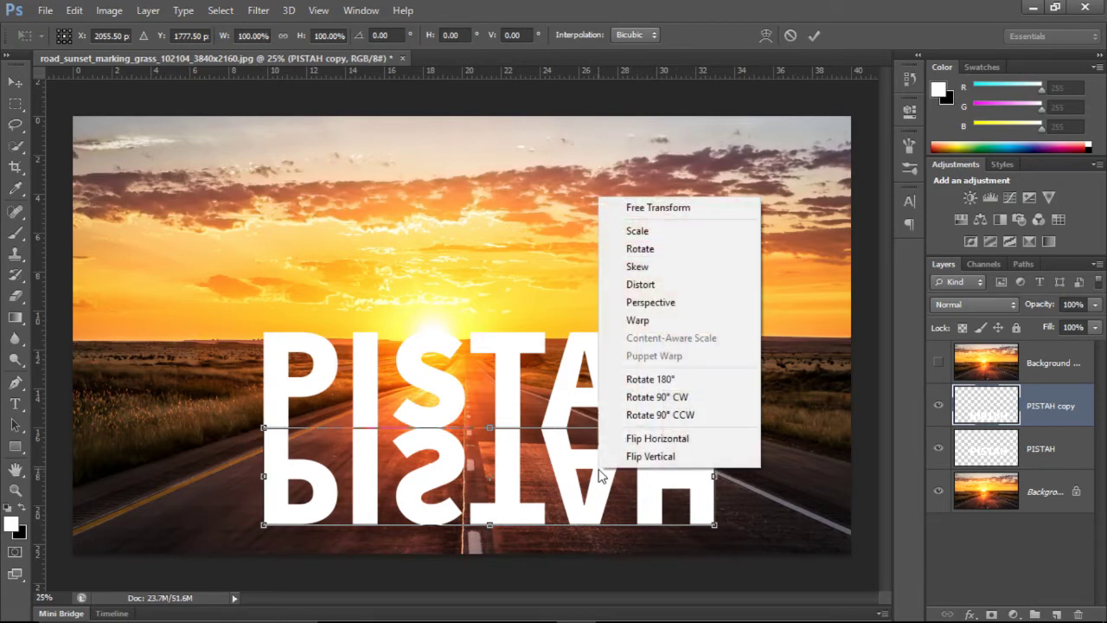
left_click(646, 305)
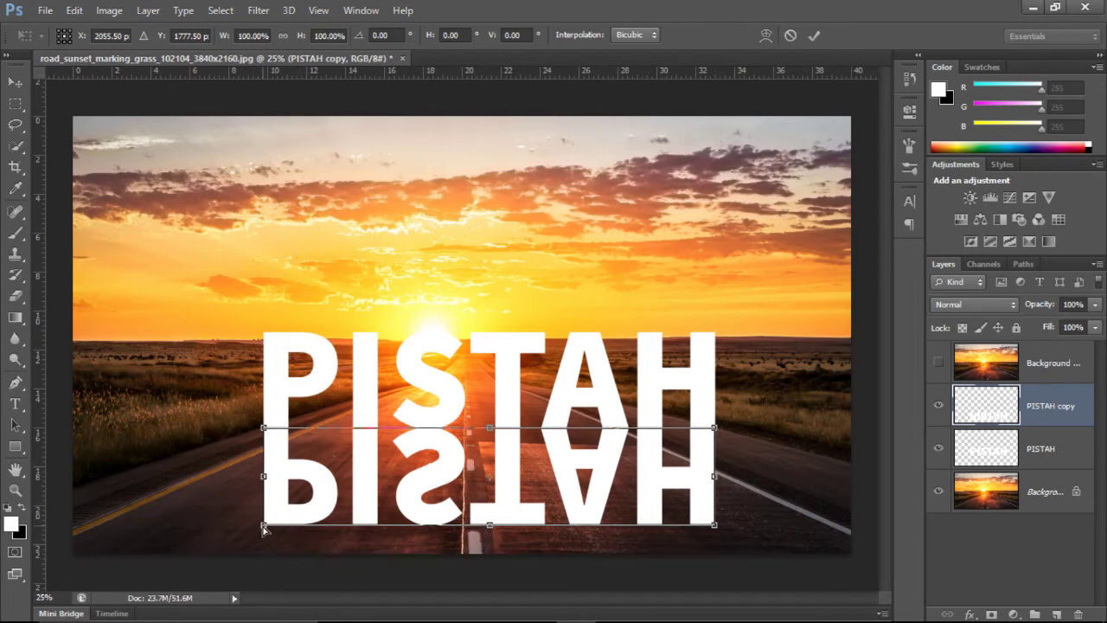
left_click_drag(263, 525, 69, 468)
Step: Reduce the flipped copy's height to about 69% with Free Transform, keeping its upper edge at the base of the letters
right_click(522, 477)
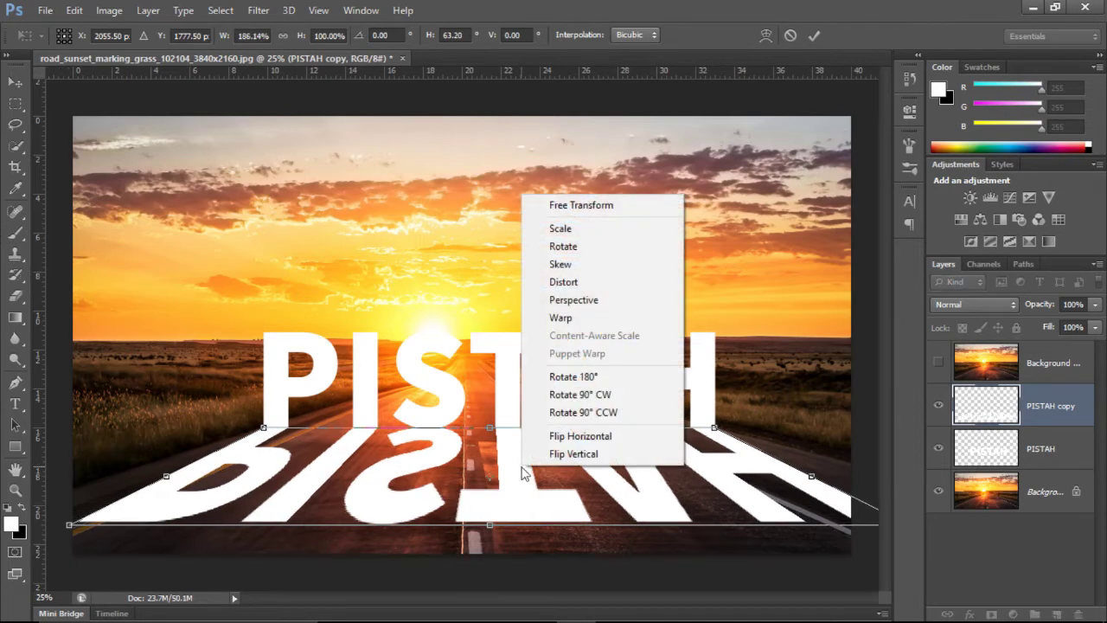
left_click(593, 208)
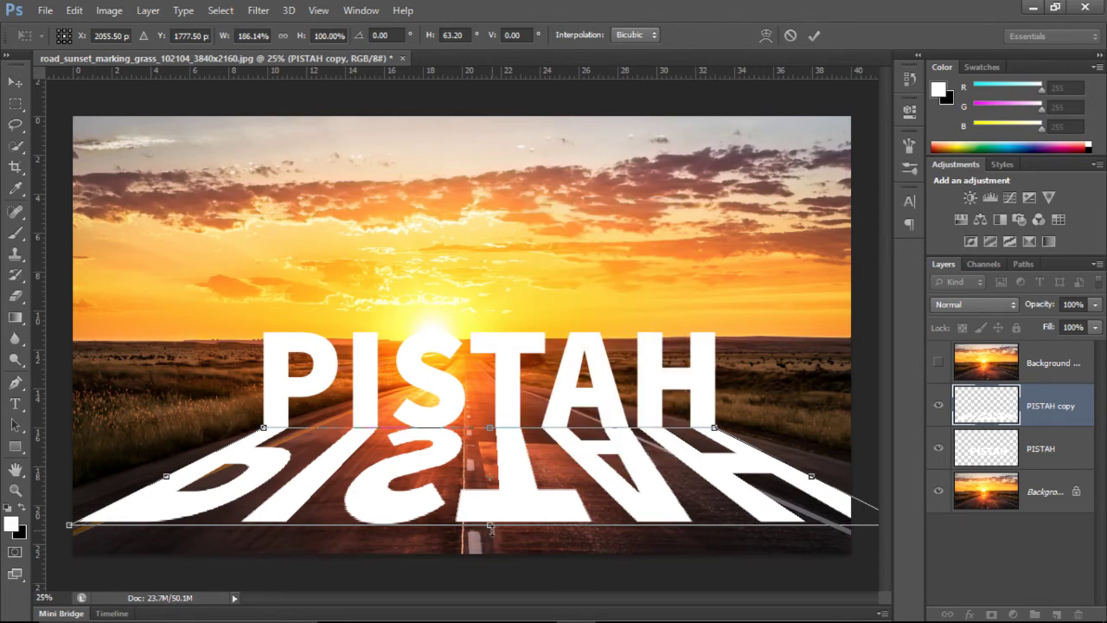
left_click_drag(489, 526, 486, 497)
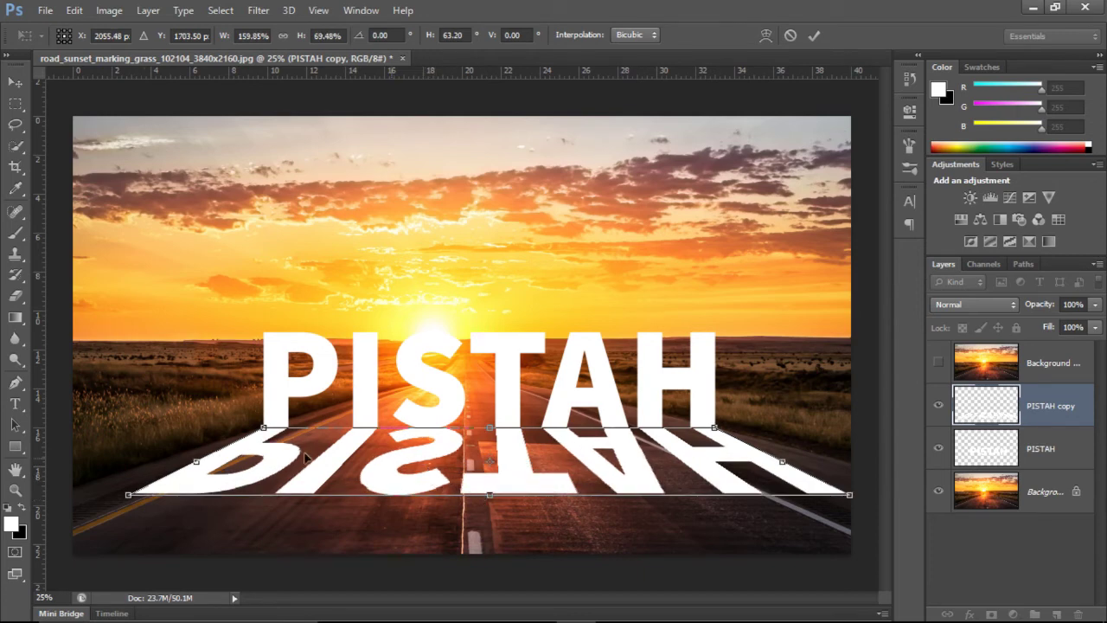
right_click(262, 469)
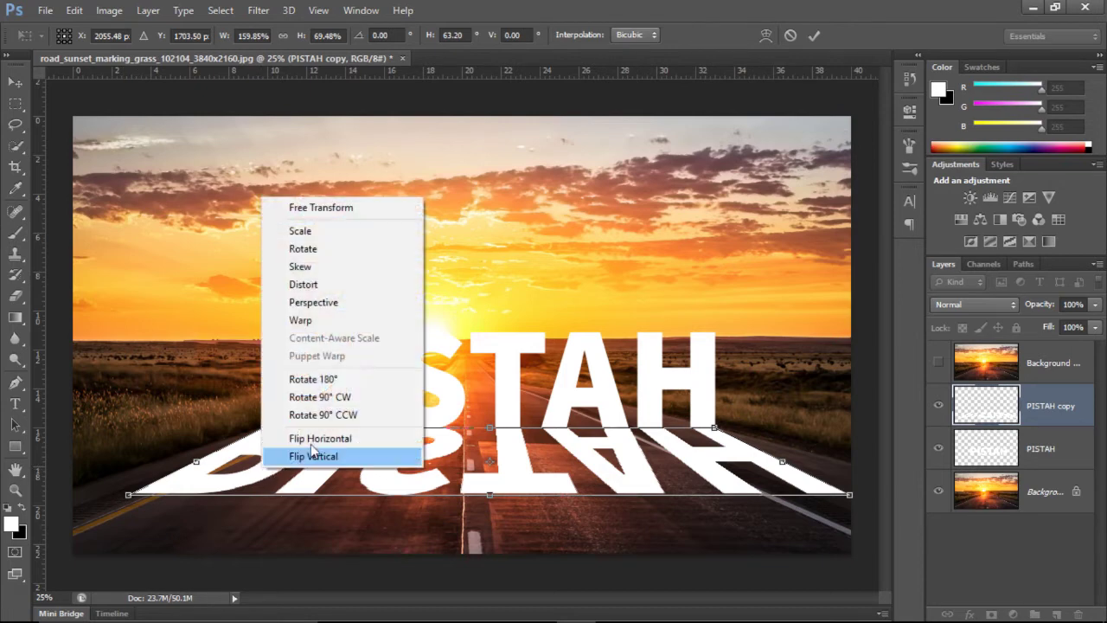
left_click(333, 299)
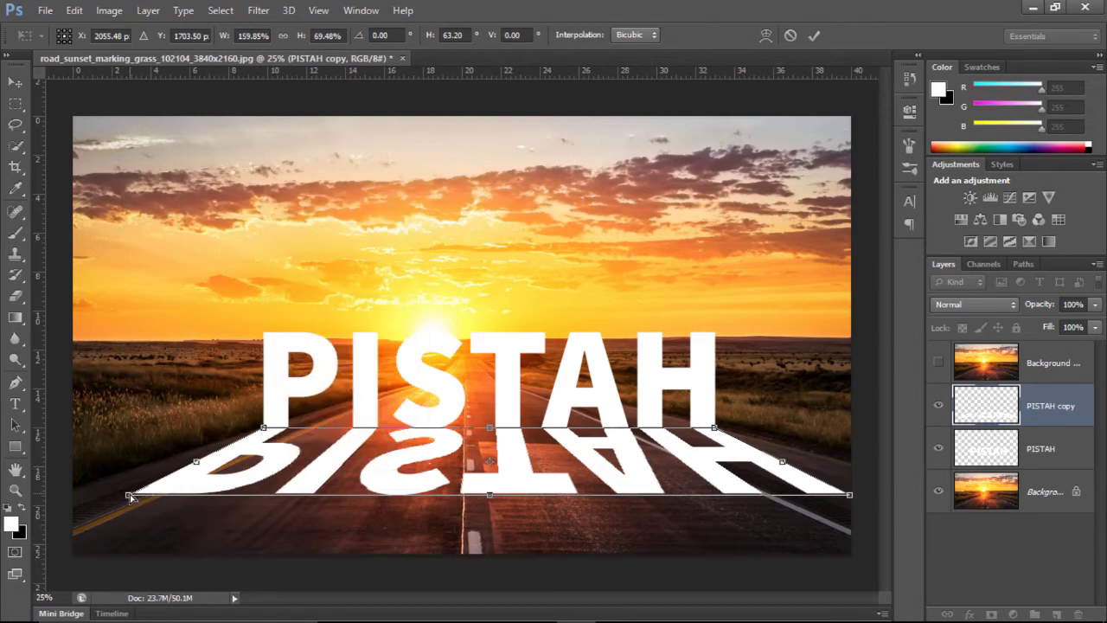
left_click_drag(130, 493, 108, 505)
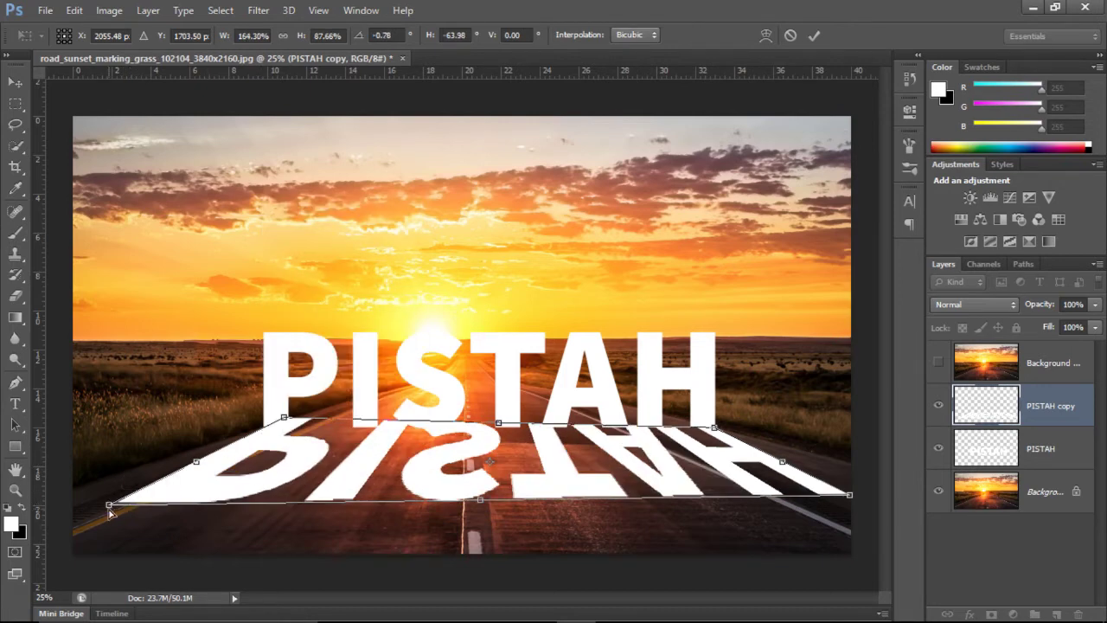
key("ctrl+z")
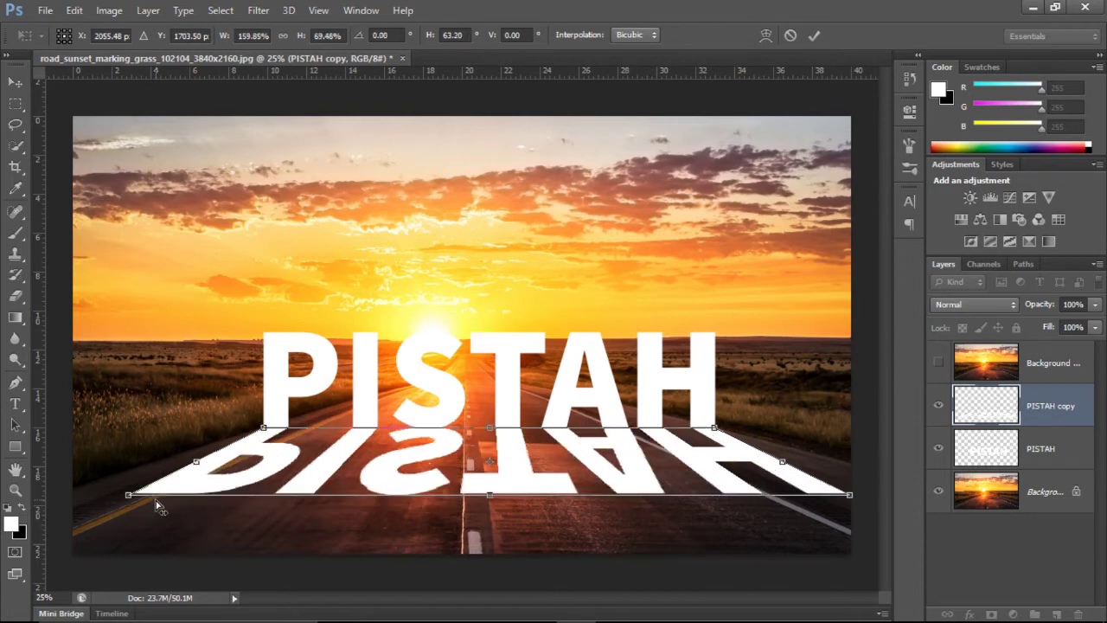
Step: Widen the flipped copy's lower edge in Perspective mode to about 169% width and apply the transform
right_click(330, 472)
left_click(354, 302)
left_click_drag(128, 494, 106, 493)
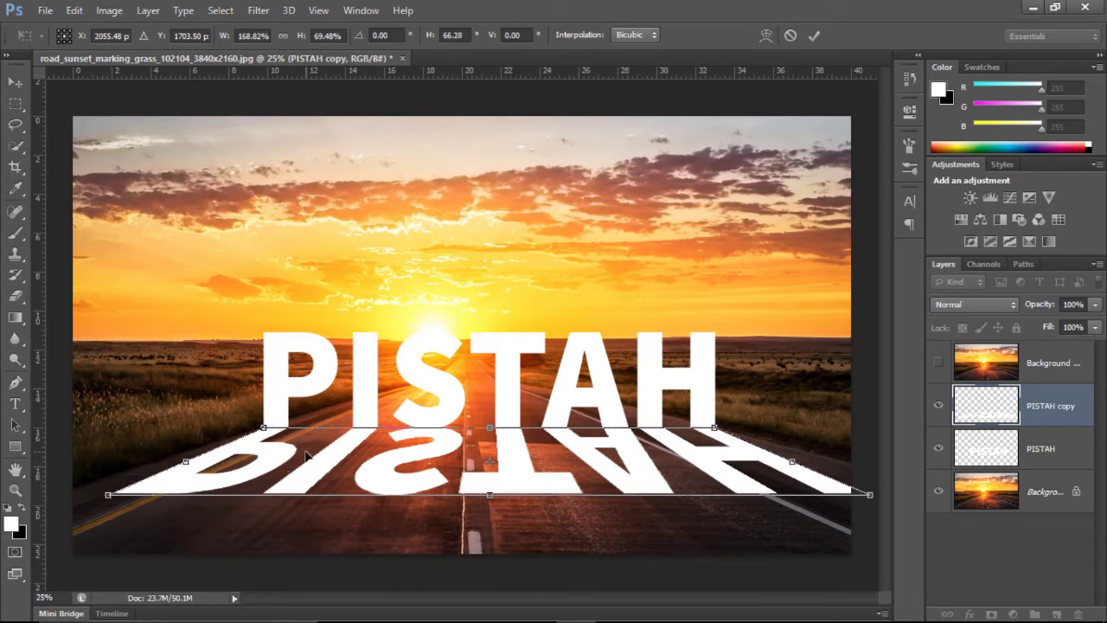
key("Return")
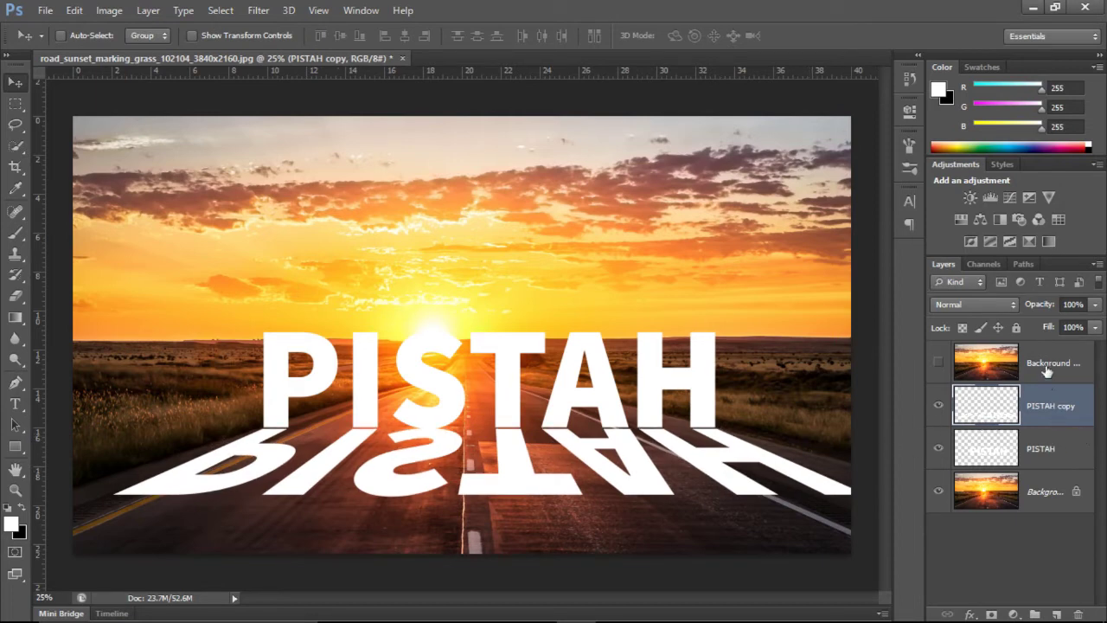
Step: Select the Background layer and hide the PISTAH copy layer
left_click(1044, 496)
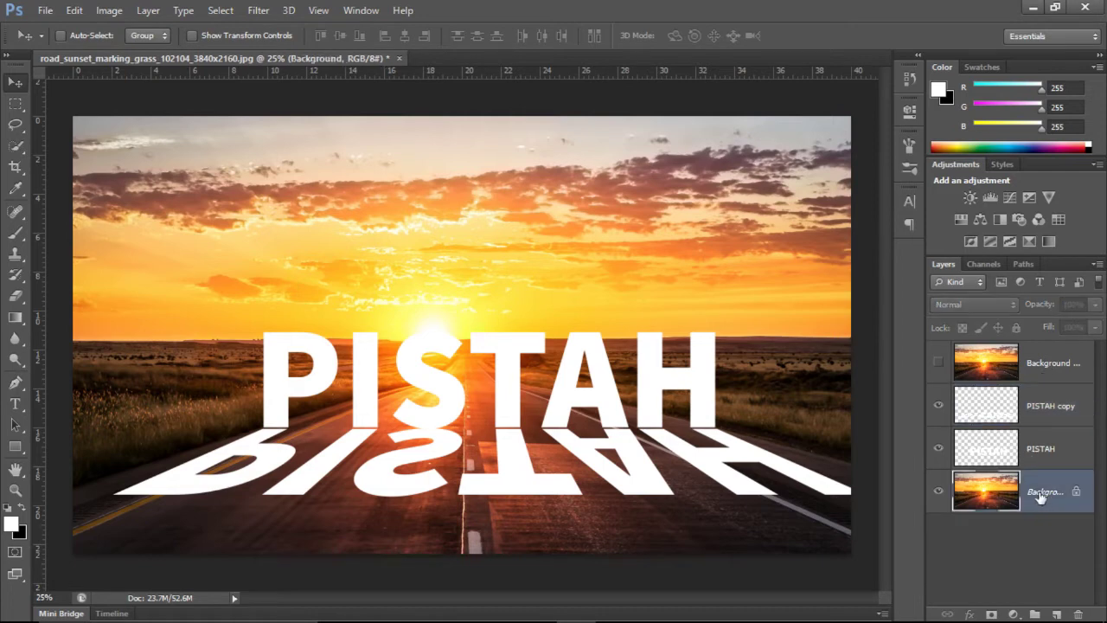
left_click(940, 409)
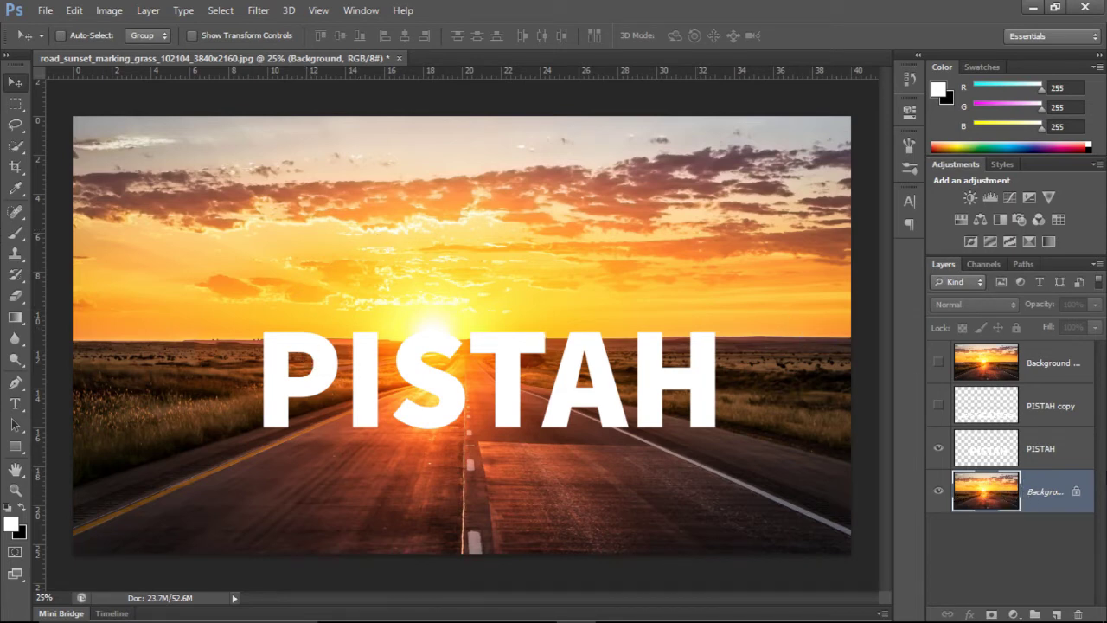
left_click(1010, 616)
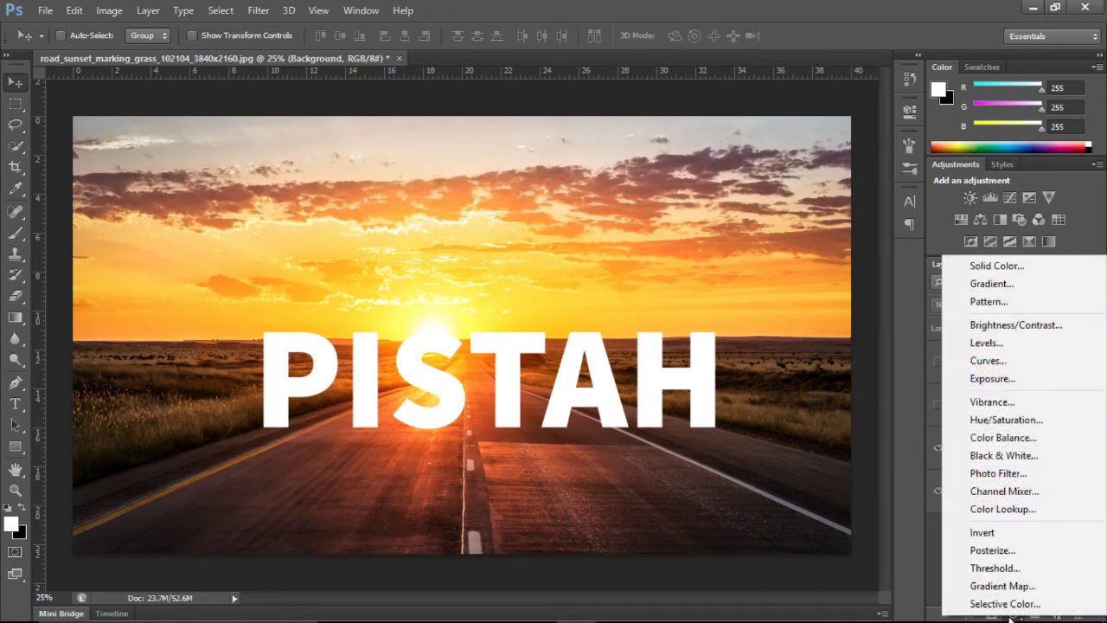
left_click(909, 558)
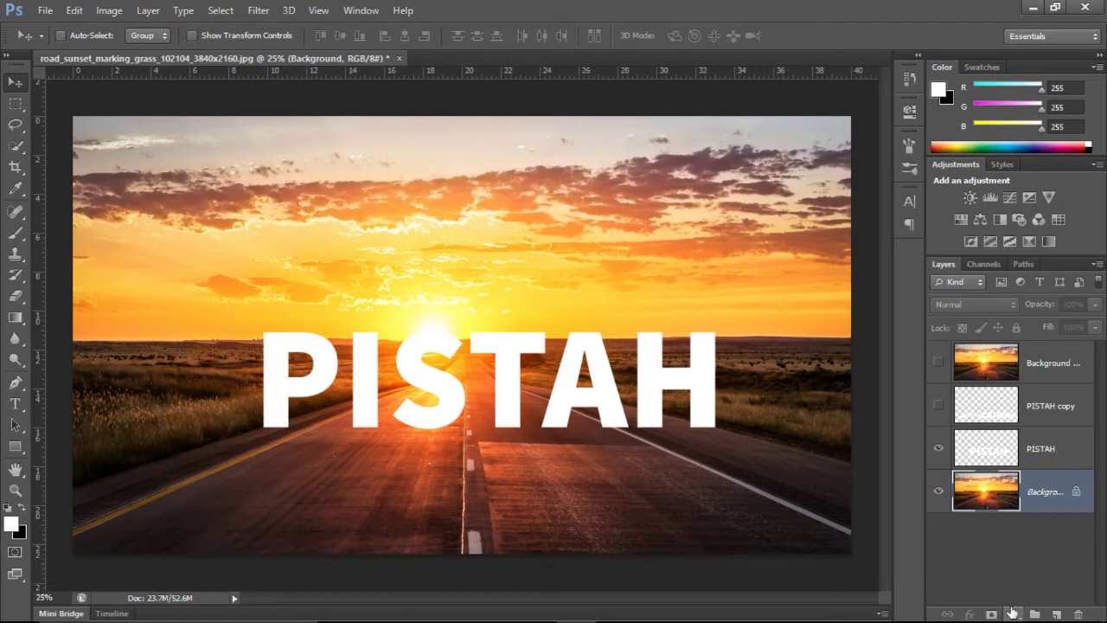
Step: Add a Hue/Saturation adjustment layer above the Background layer with Saturation set to -31
left_click(1013, 613)
left_click(1014, 613)
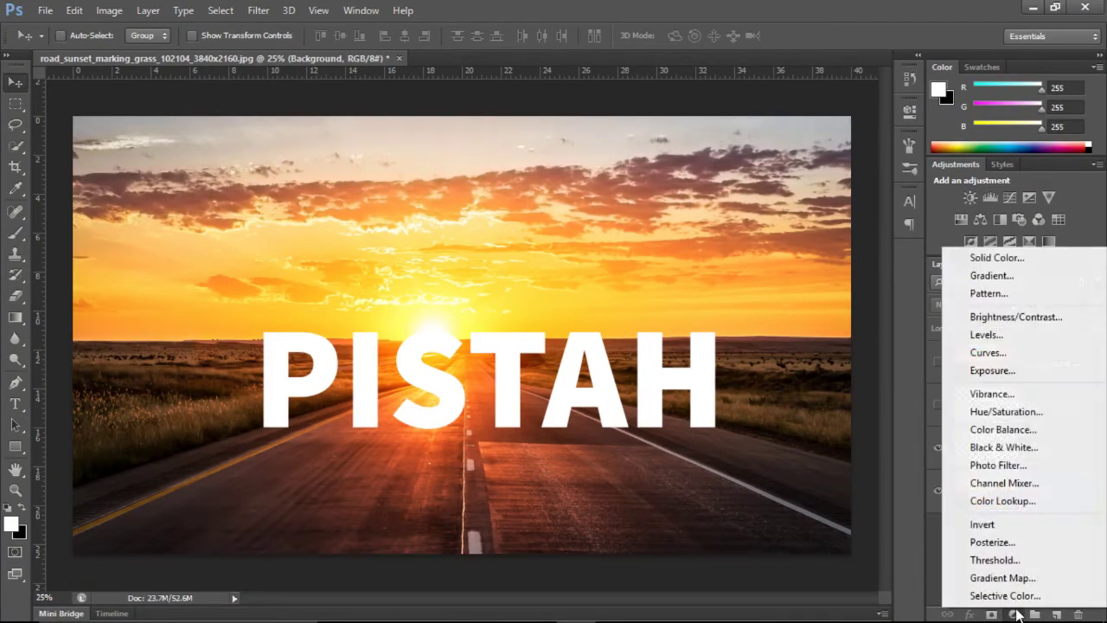
left_click(1012, 412)
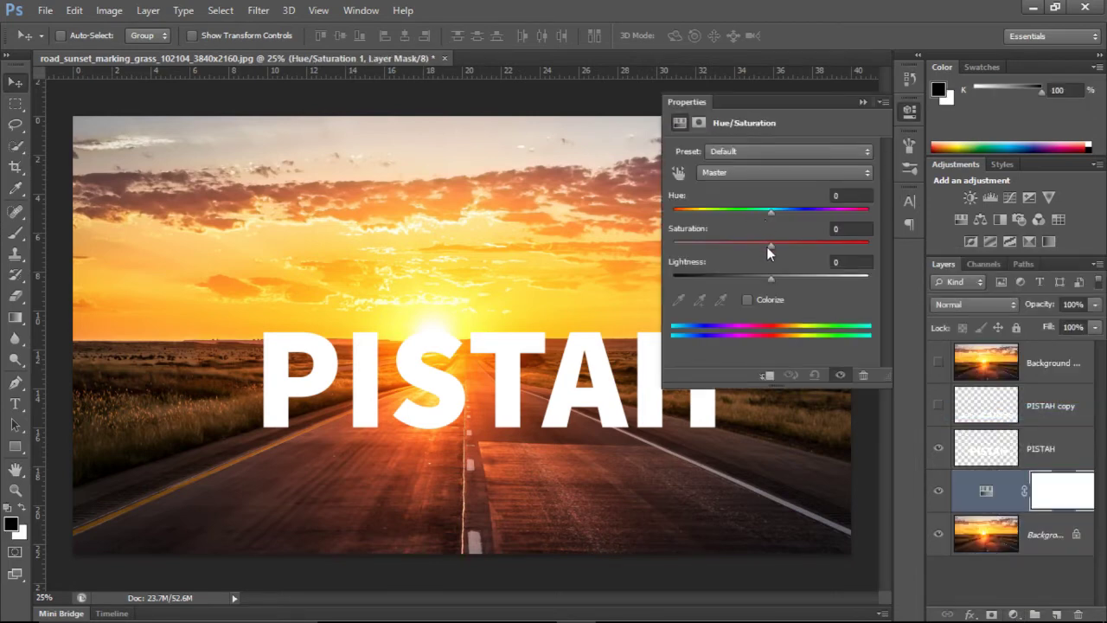
left_click_drag(766, 247, 742, 246)
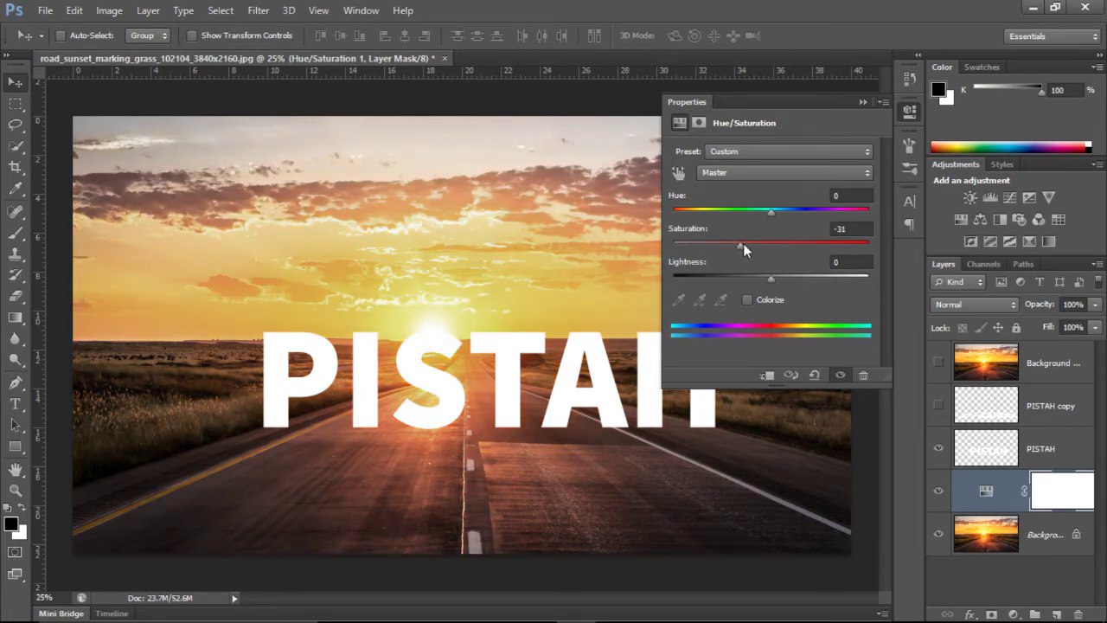
left_click(862, 102)
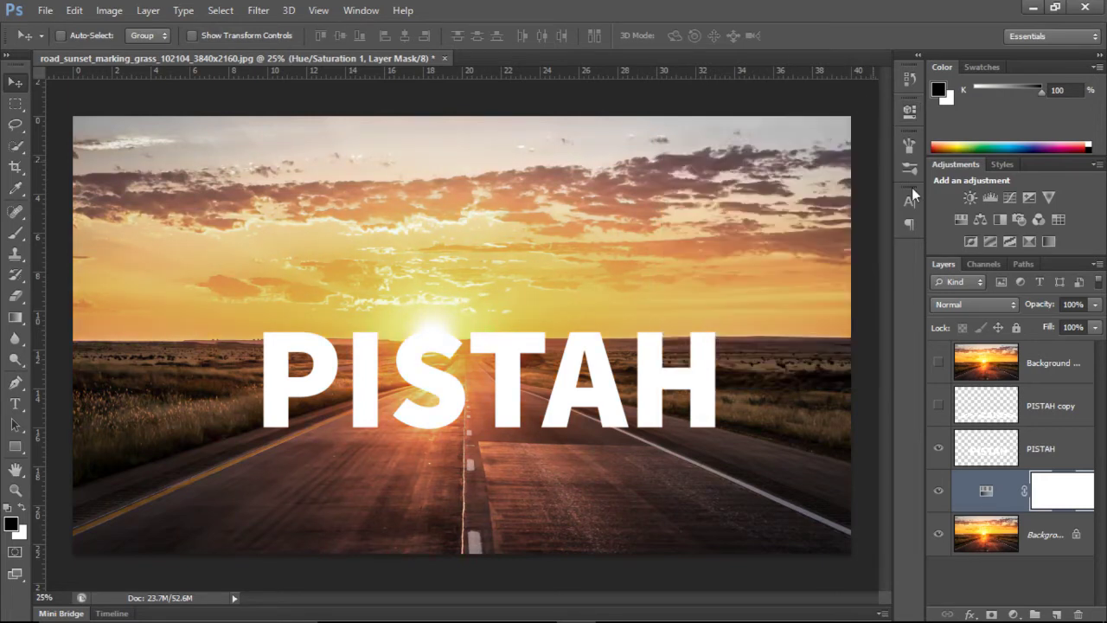
Step: Add an Exposure adjustment layer above the Hue/Saturation layer with Exposure set to -2.04
left_click(1011, 614)
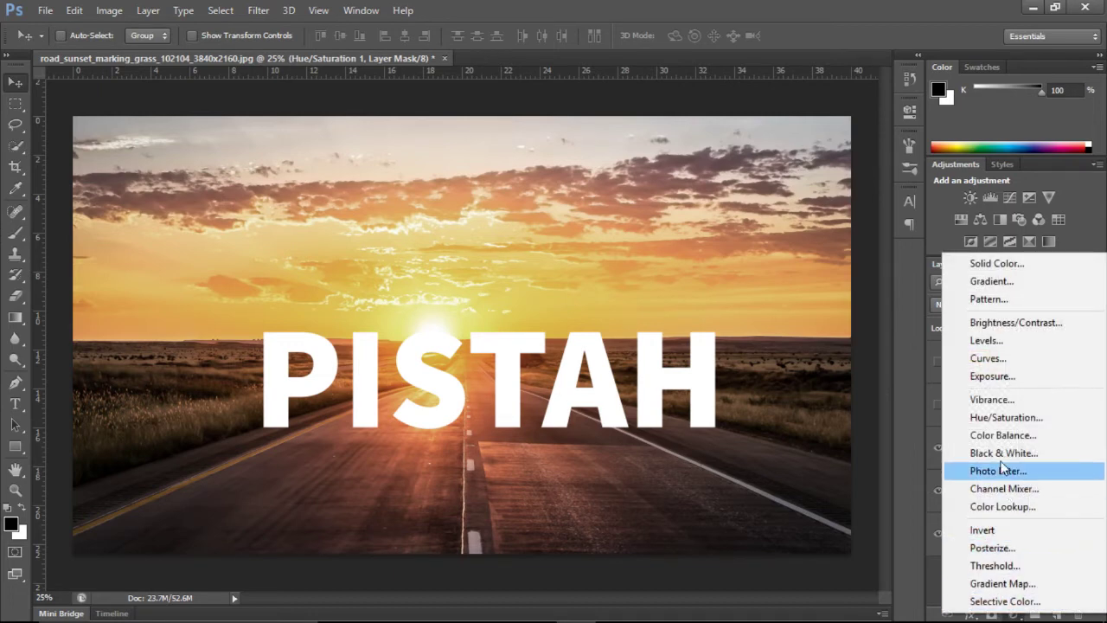
left_click(1018, 378)
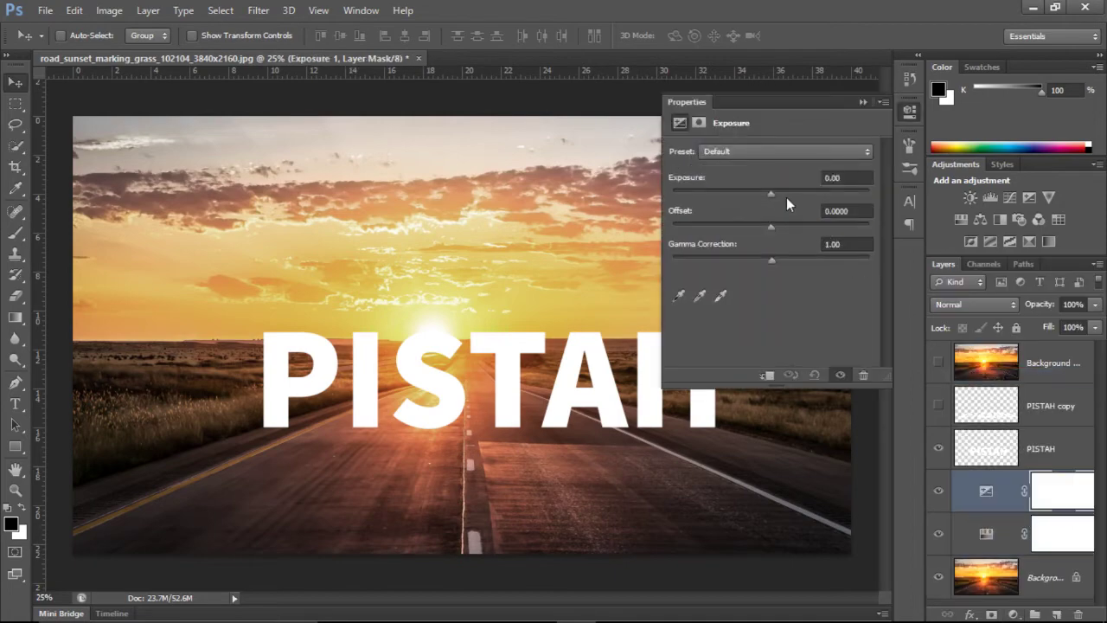
left_click_drag(773, 193, 741, 194)
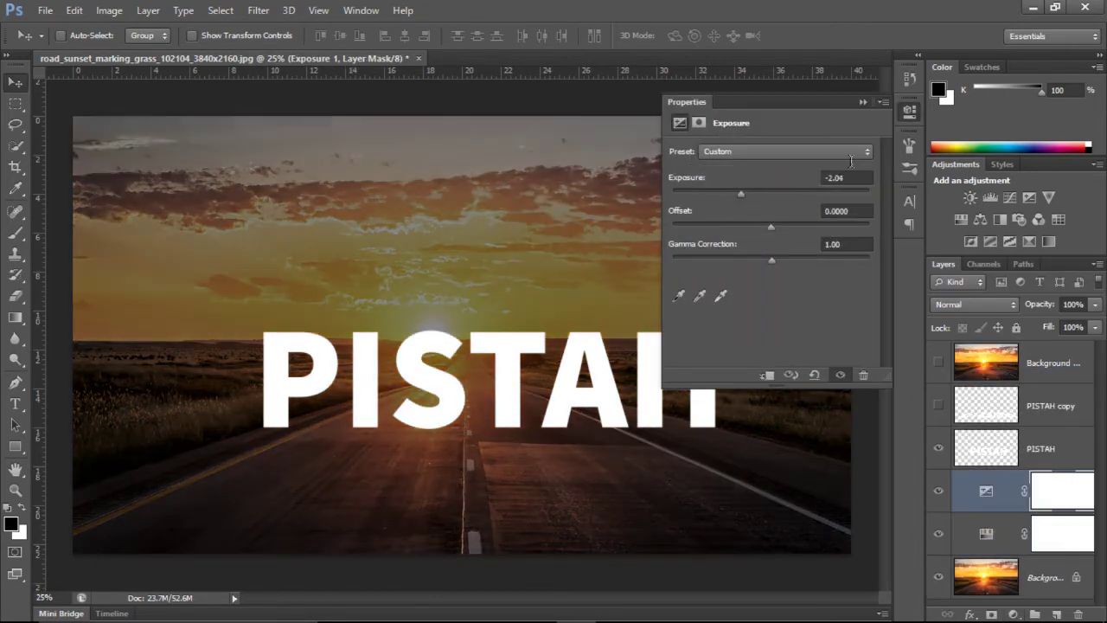
left_click(782, 367)
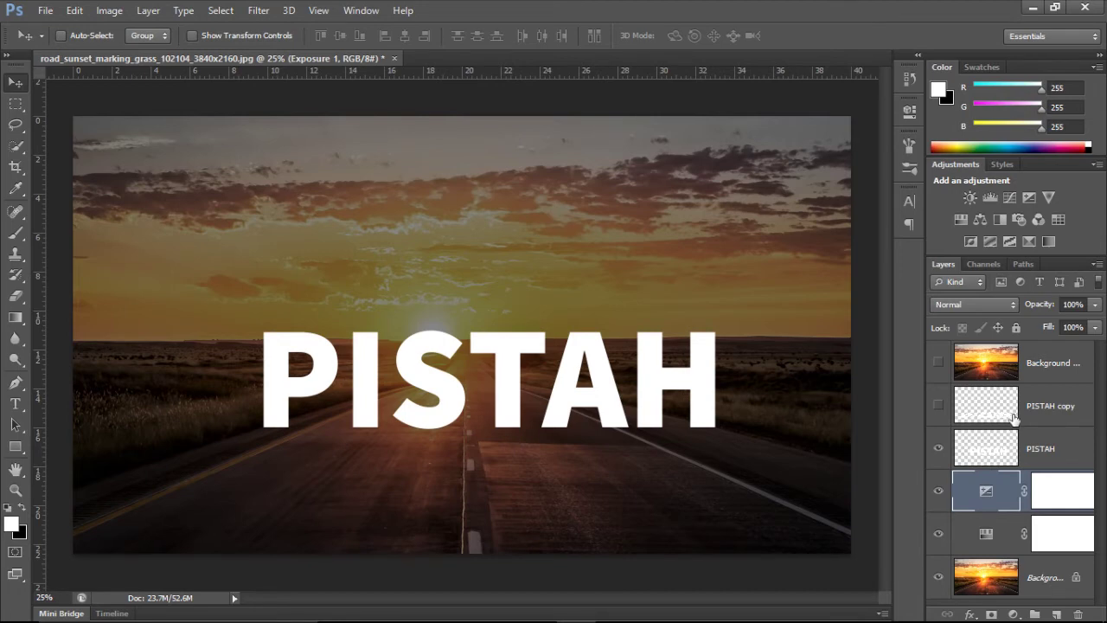
Step: Show the PISTAH copy layer and move it beneath the PISTAH layer, above the Exposure adjustment layer
left_click(940, 411)
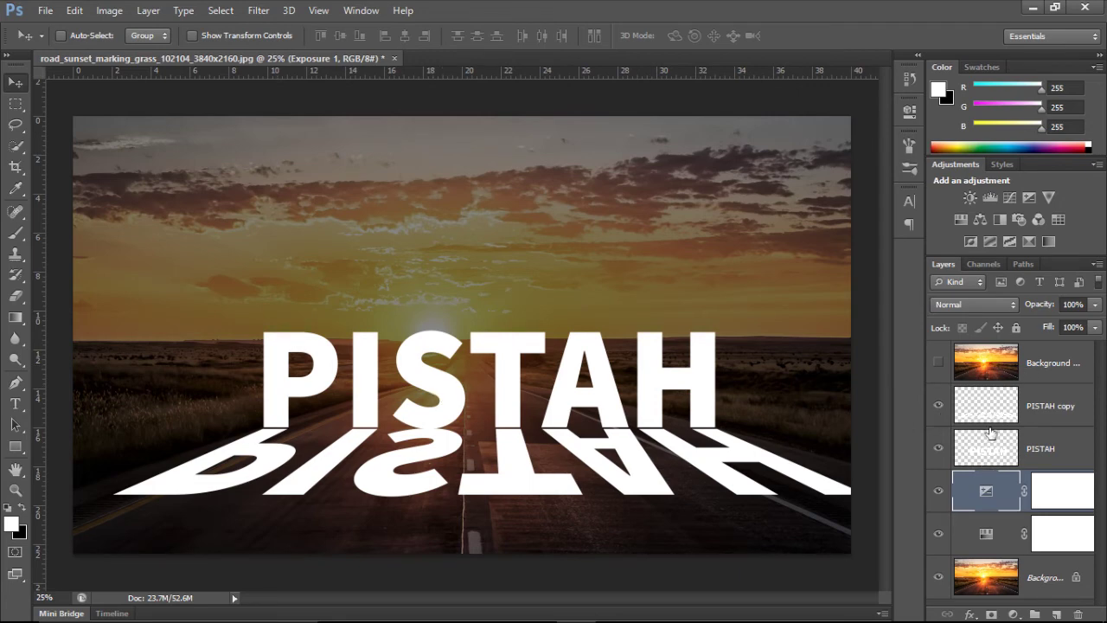
left_click(939, 407)
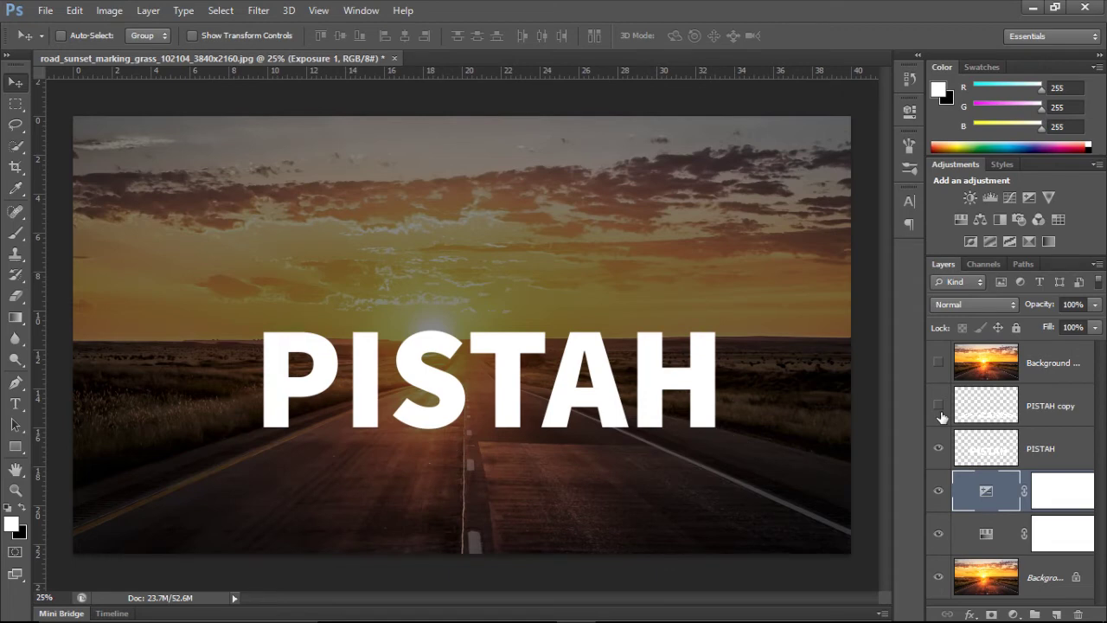
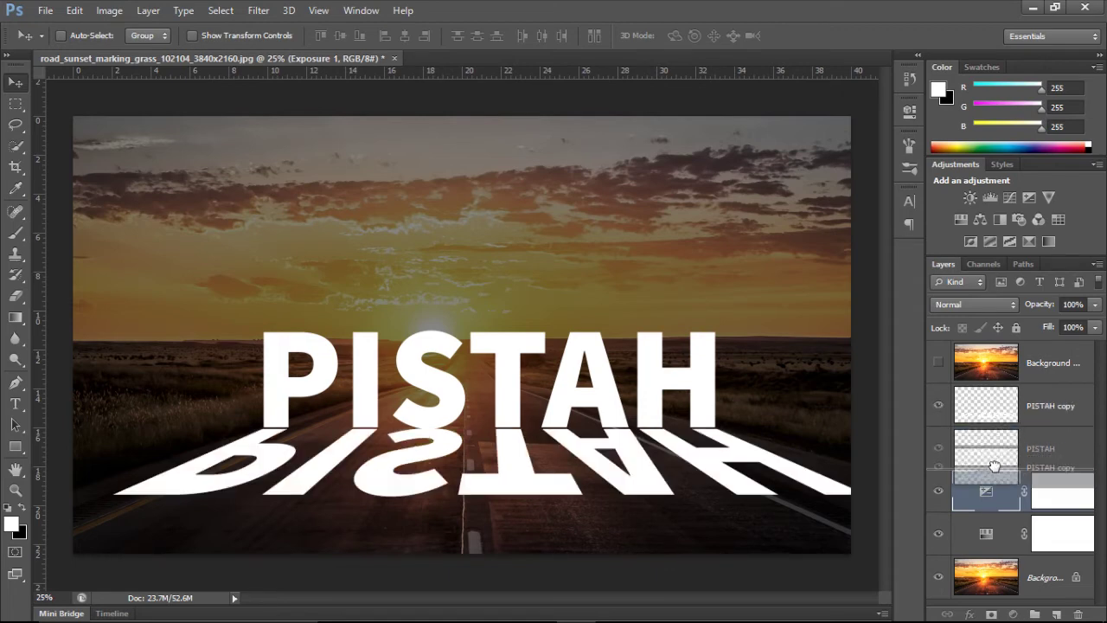
left_click(937, 450)
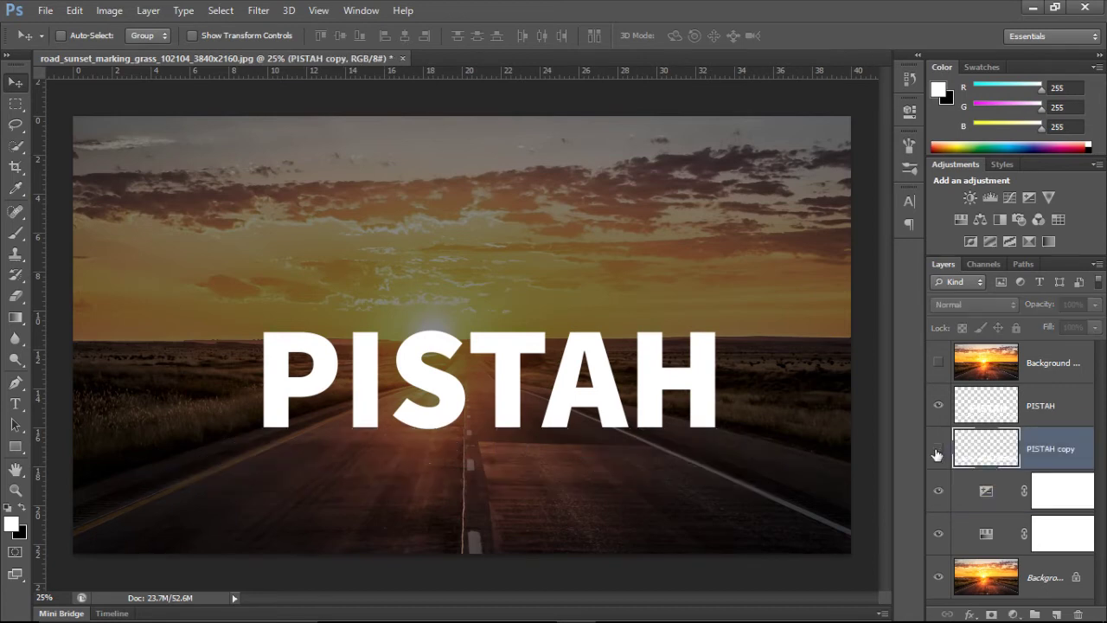
left_click(938, 450)
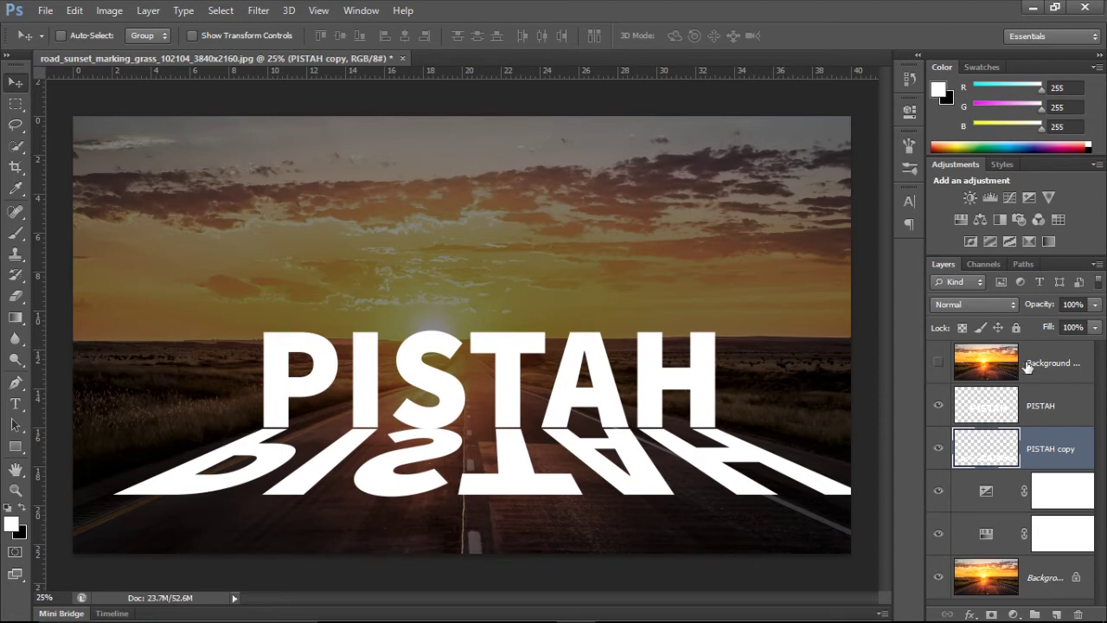
Step: Show the Background copy layer and clip it to the PISTAH layer with a clipping mask
left_click(939, 365)
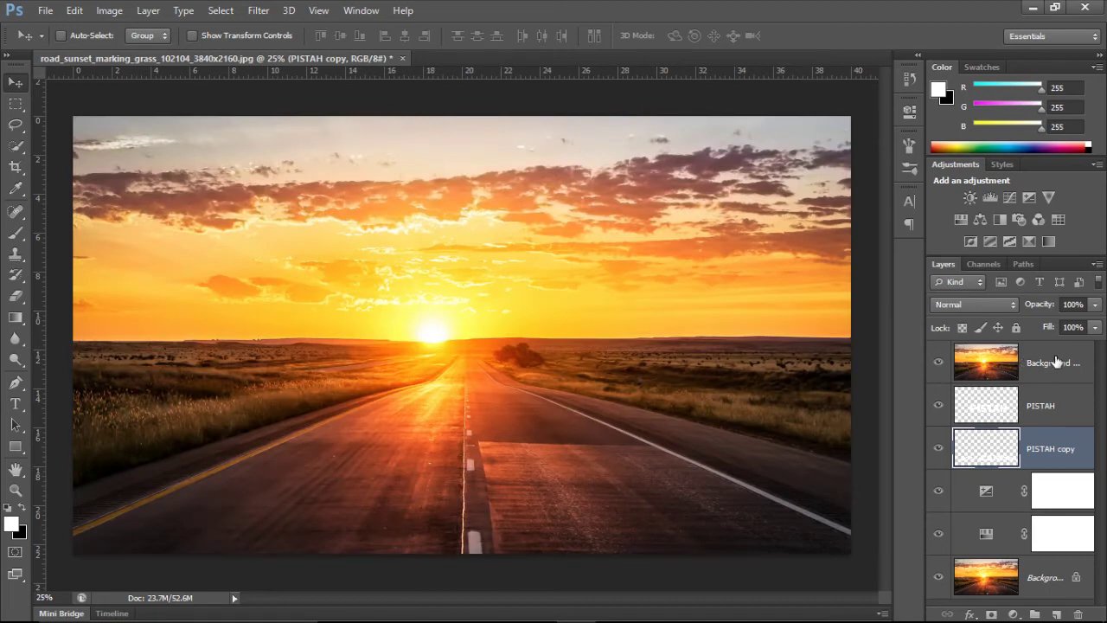
right_click(1054, 357)
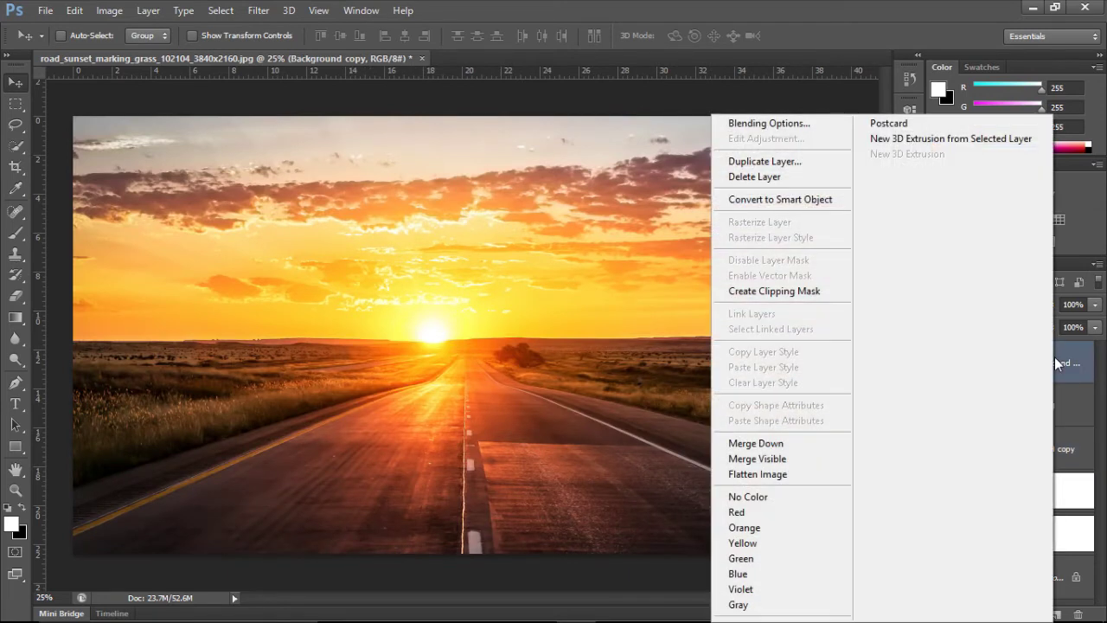
left_click(800, 294)
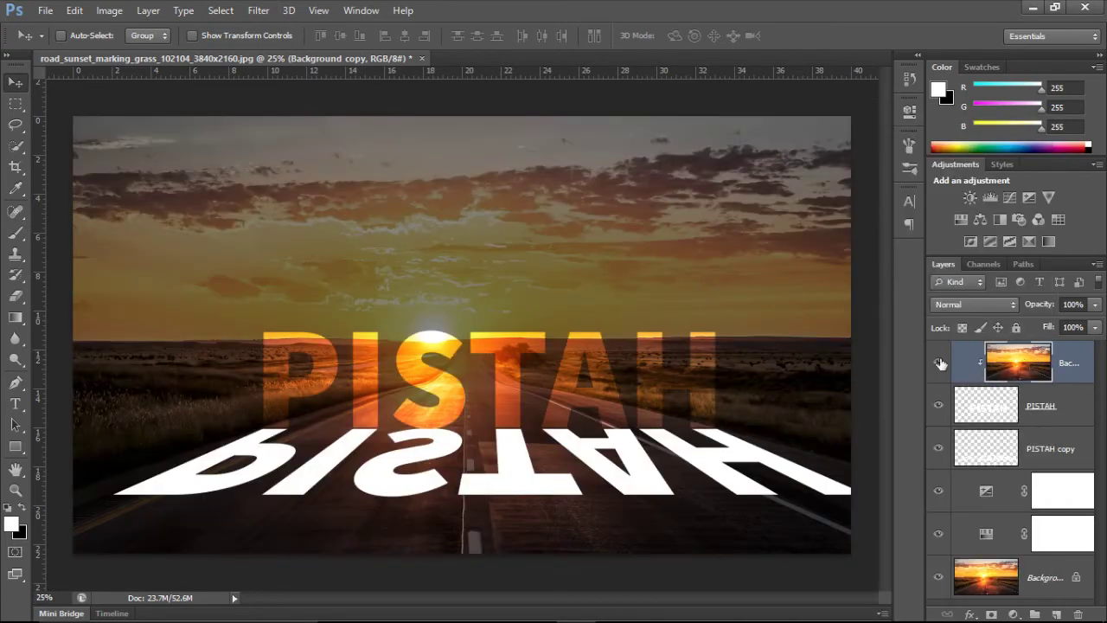
key("ctrl+z")
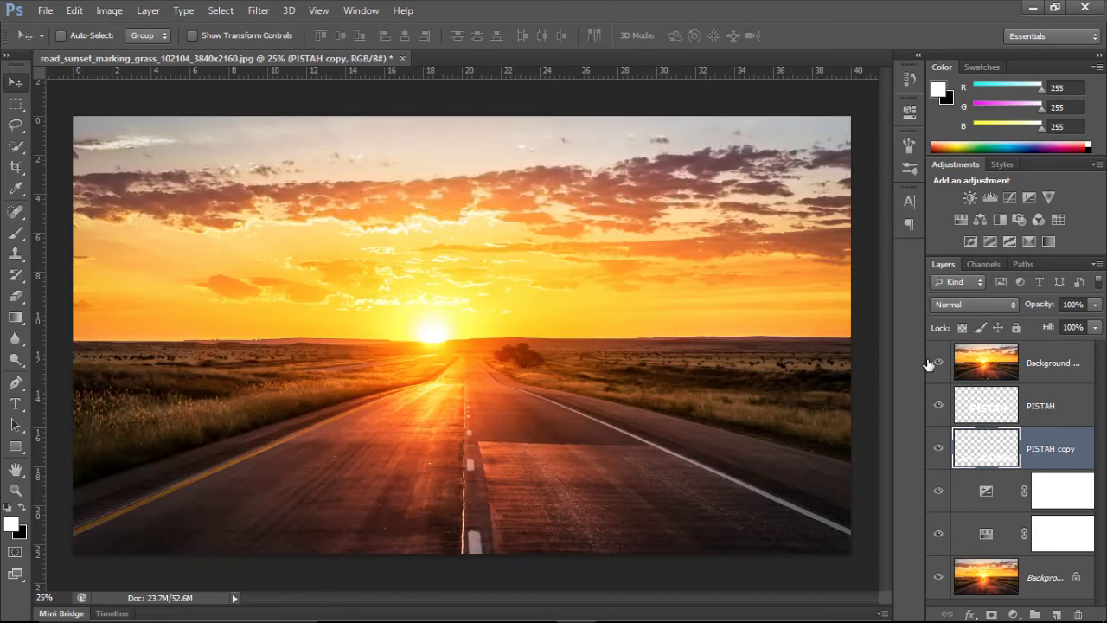
right_click(1052, 365)
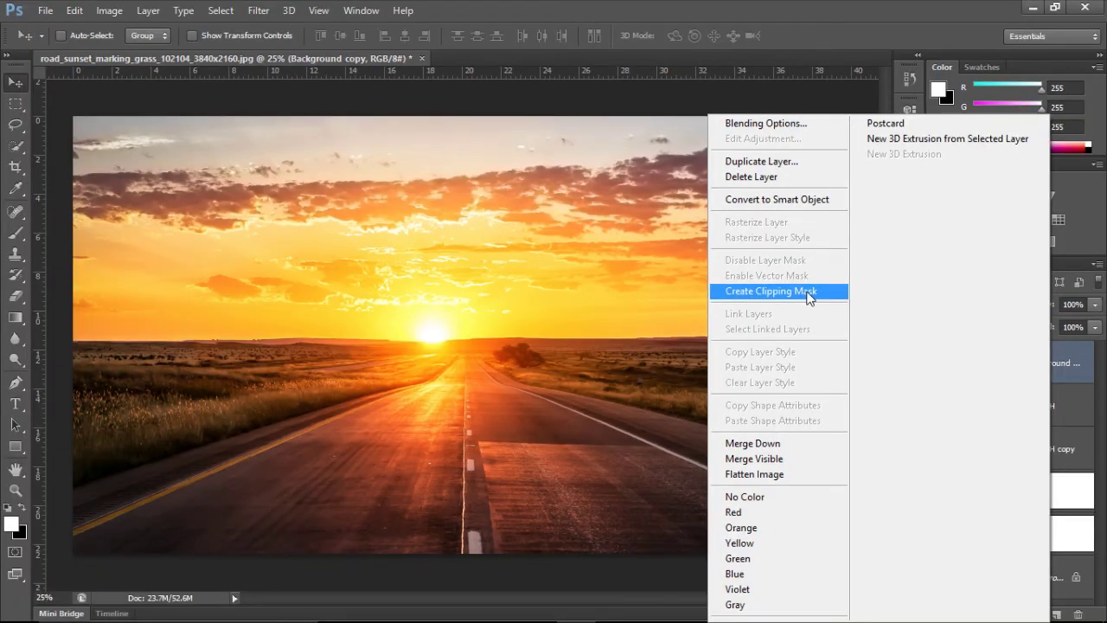
left_click(810, 297)
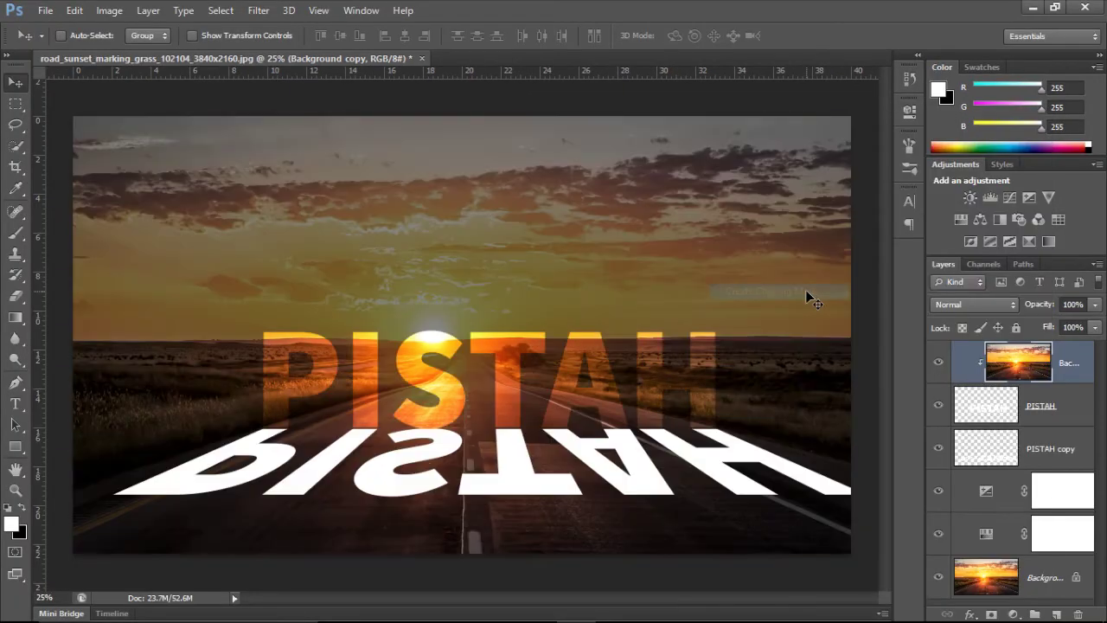
Step: Hide the PISTAH copy layer and add a Stroke effect with a size of 2 px to the PISTAH layer
left_click(937, 449)
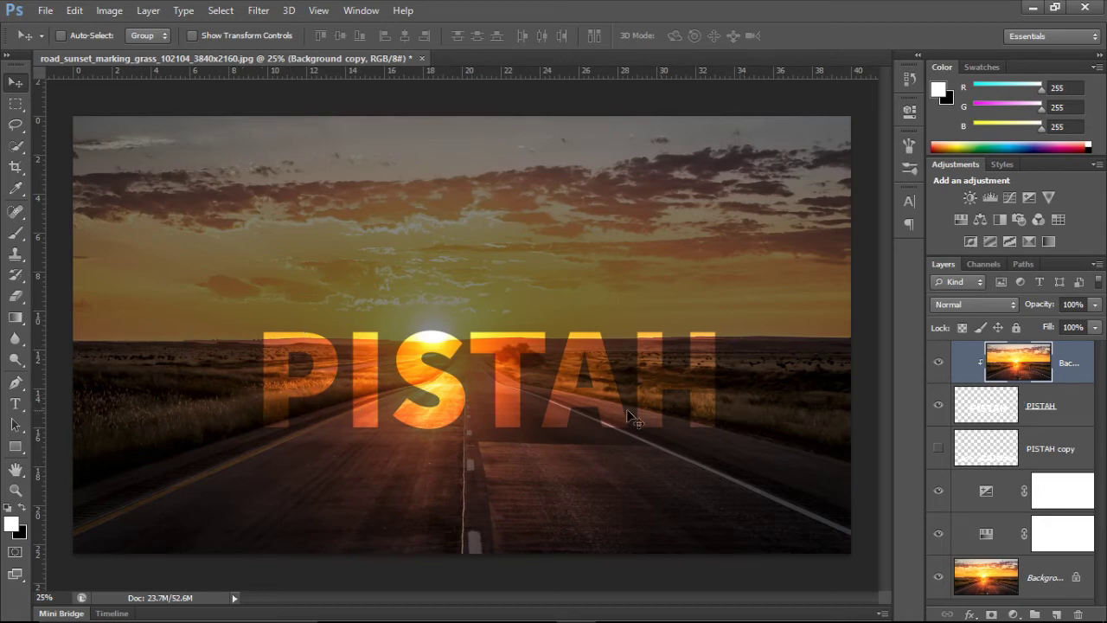
left_click(1072, 408)
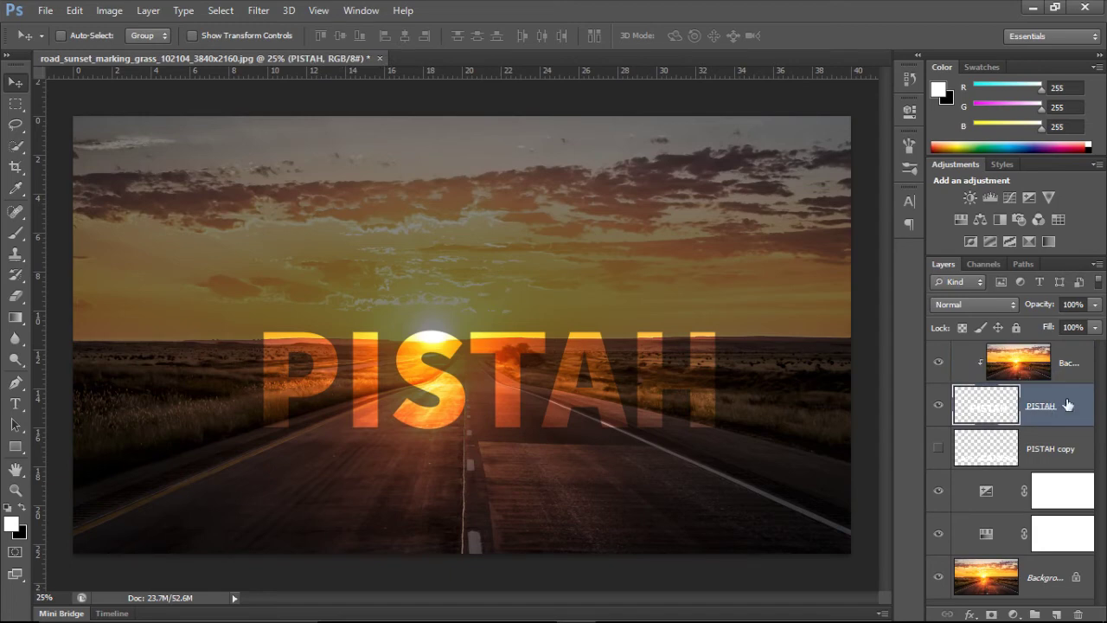
double_click(1066, 404)
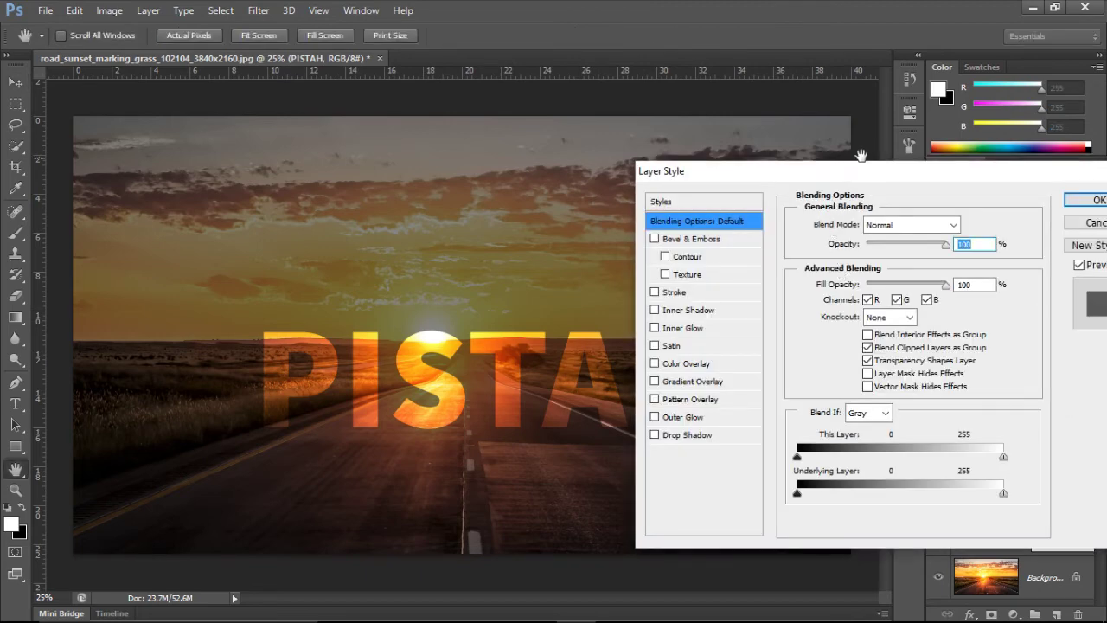
left_click_drag(871, 179, 917, 151)
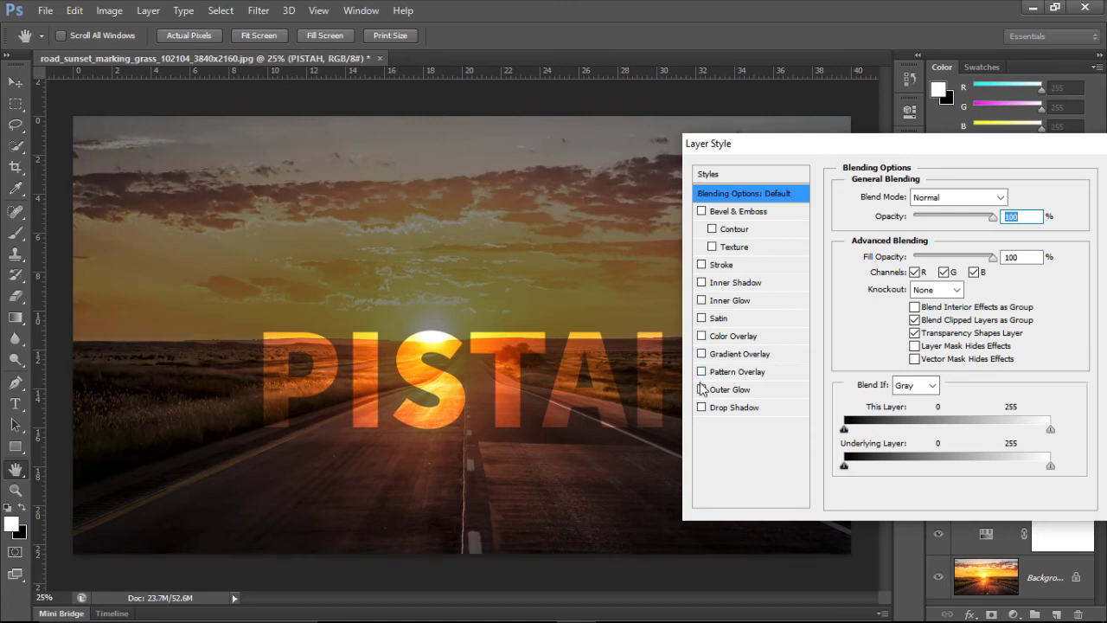
left_click(719, 264)
double_click(1001, 195)
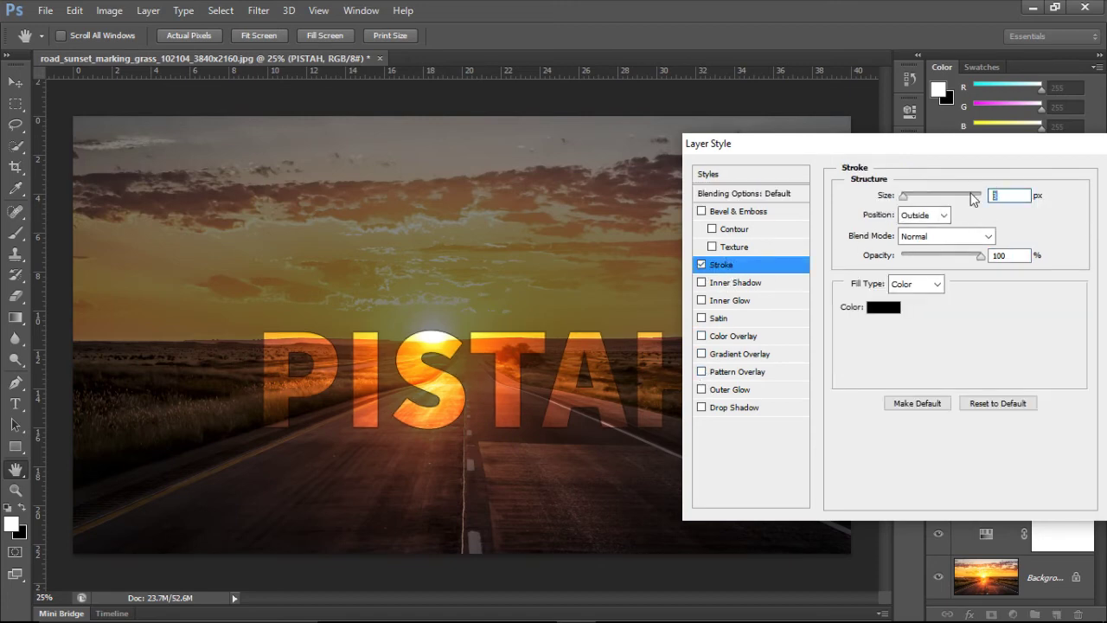
type("2")
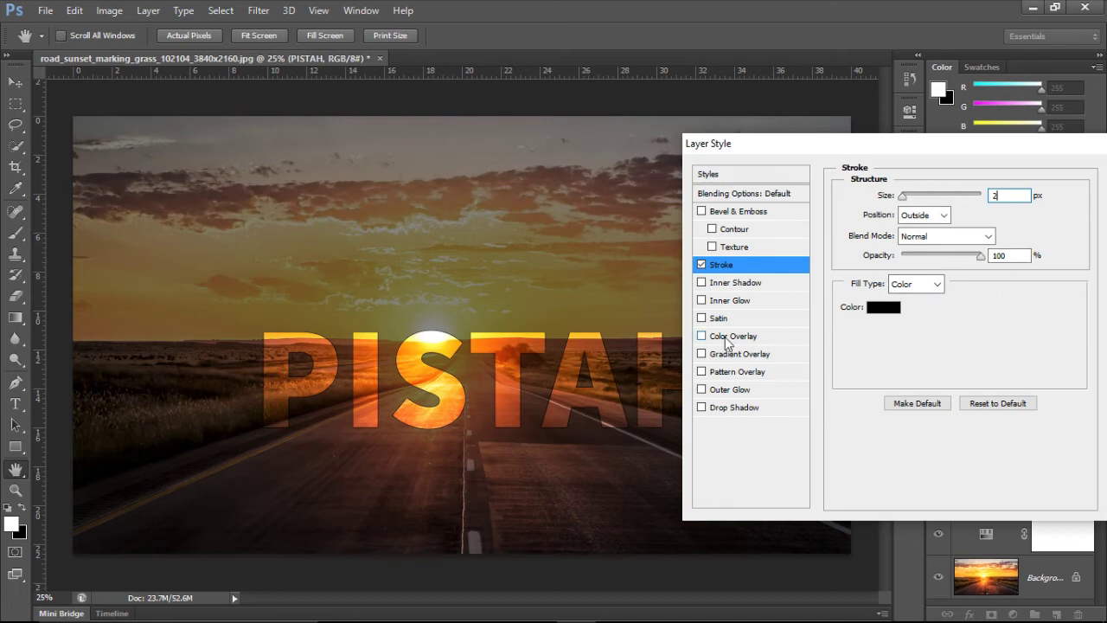
Step: Set the PISTAH layer's stroke colour to white with its position Outside
left_click(882, 306)
left_click_drag(713, 225, 695, 192)
left_click(1054, 191)
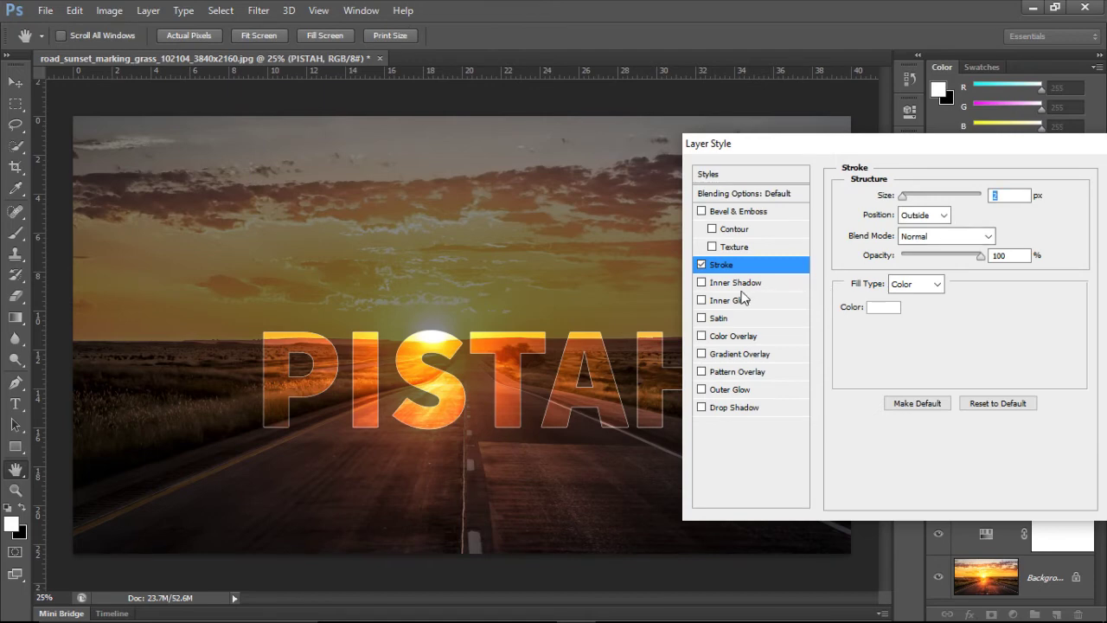
left_click(924, 214)
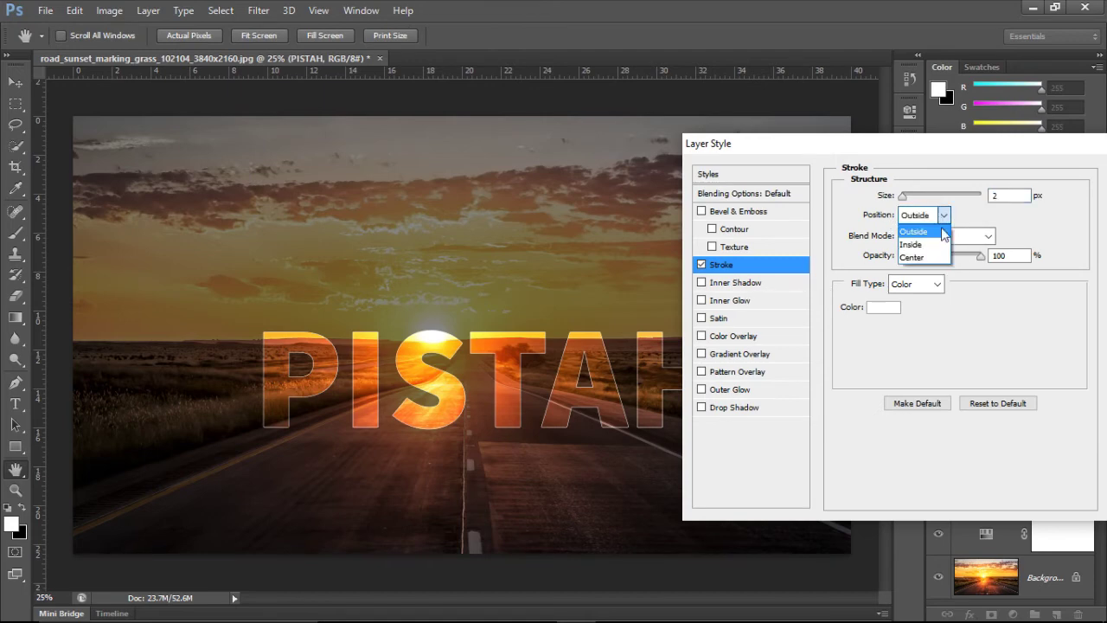
left_click(938, 223)
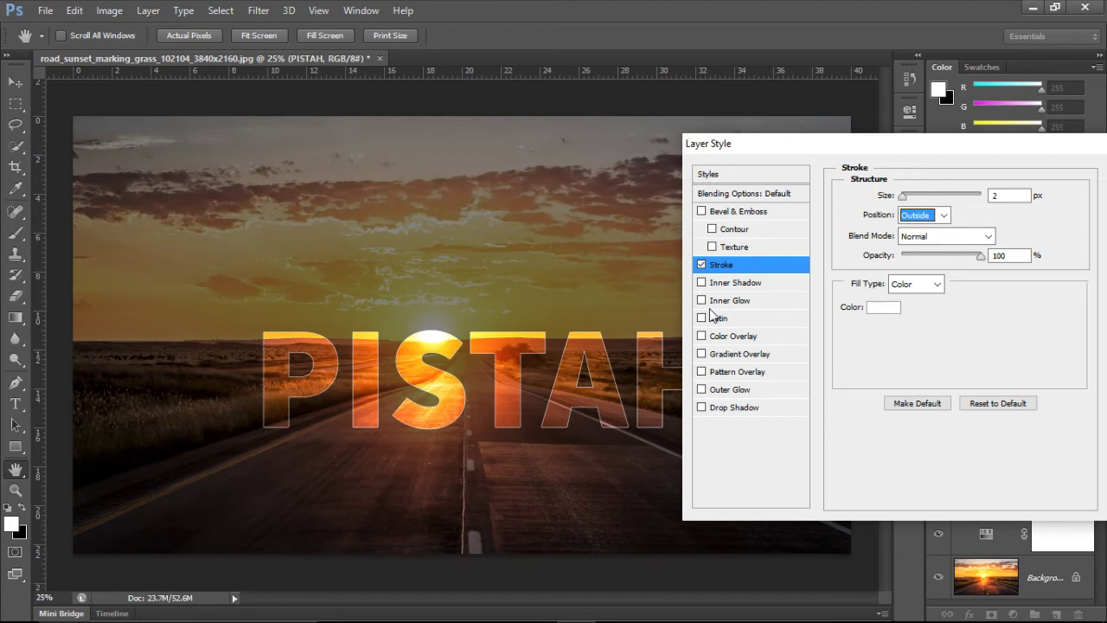
Step: Add an Outer Glow to the PISTAH layer with Overlay blend mode, 100% opacity and a size of 250 px
left_click(739, 394)
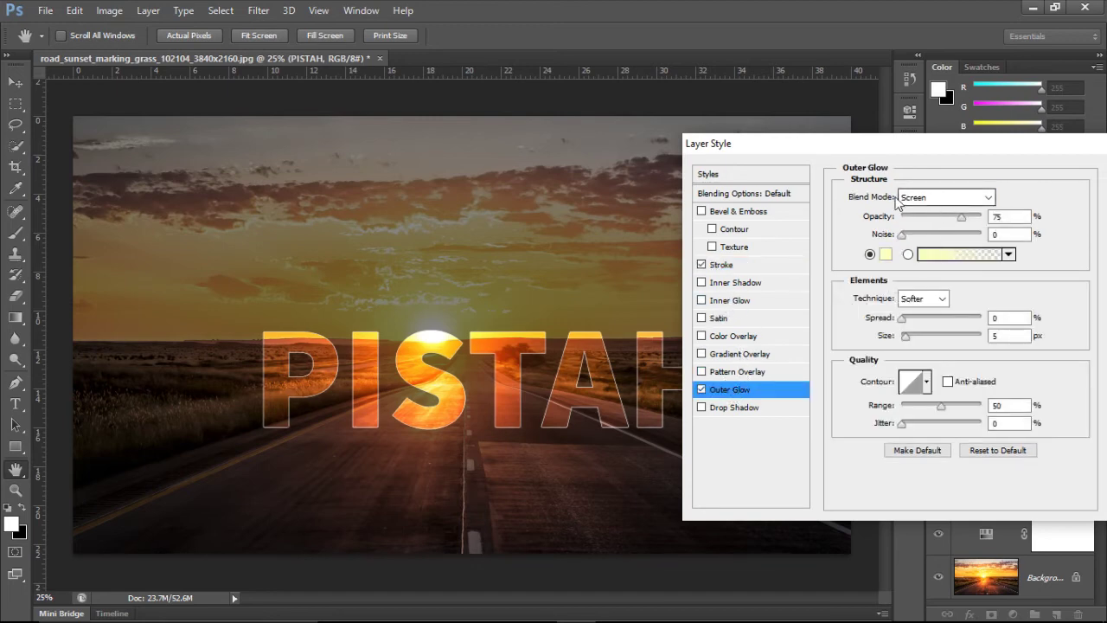
left_click(938, 197)
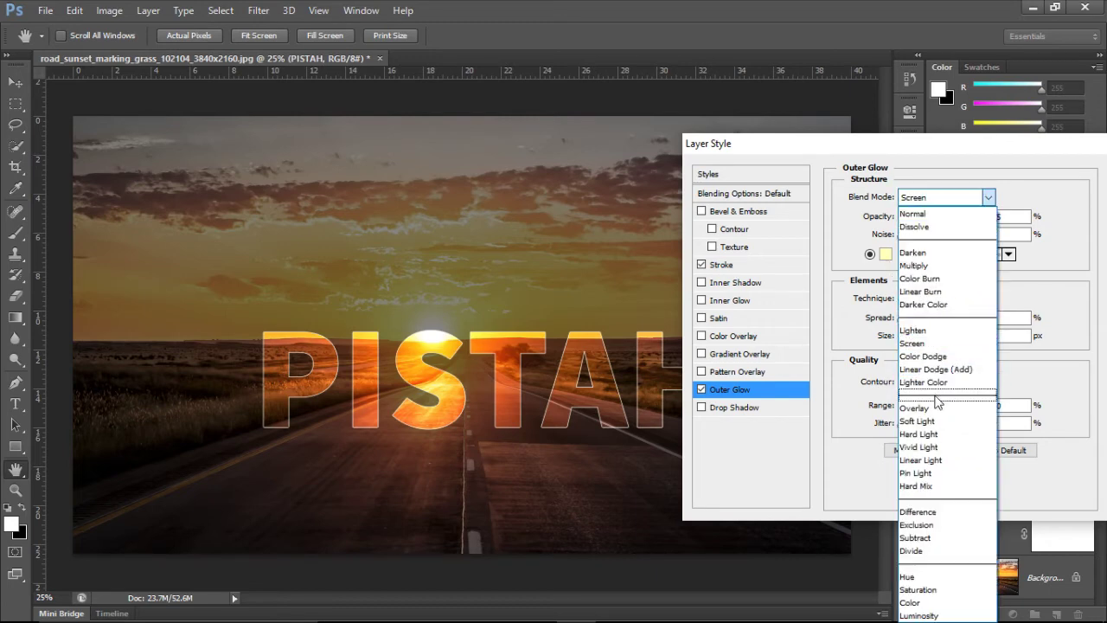
left_click(943, 196)
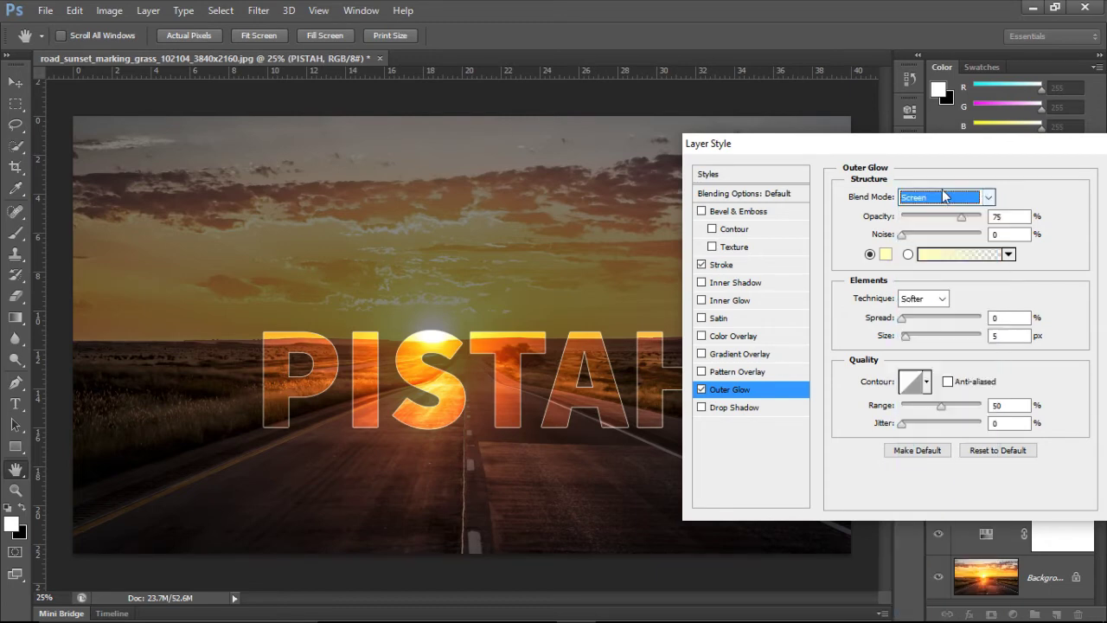
left_click(955, 198)
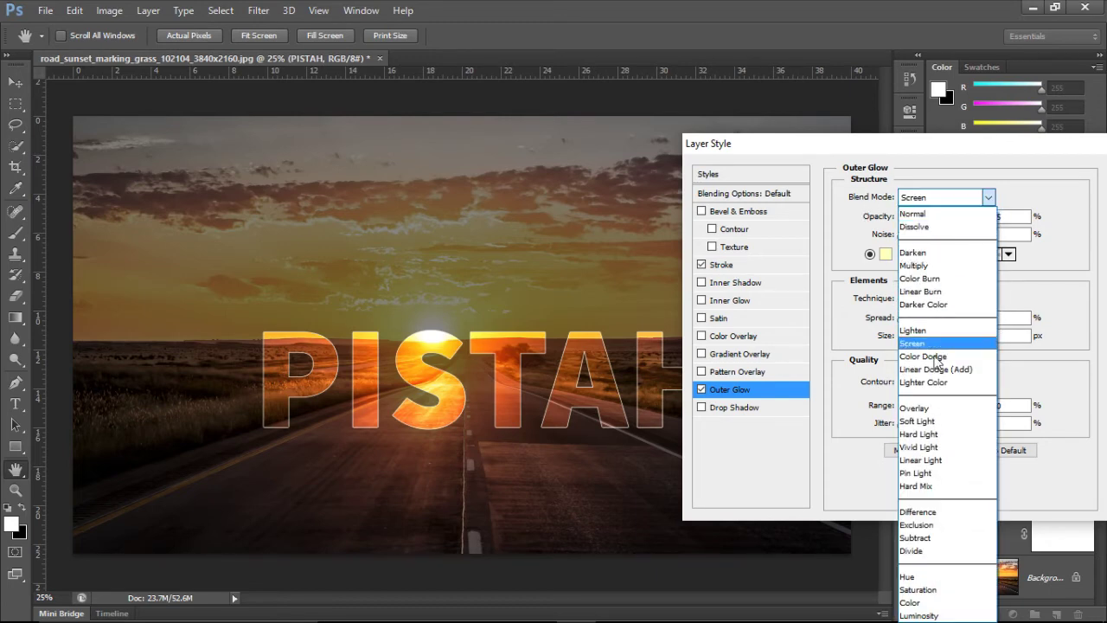
left_click(933, 408)
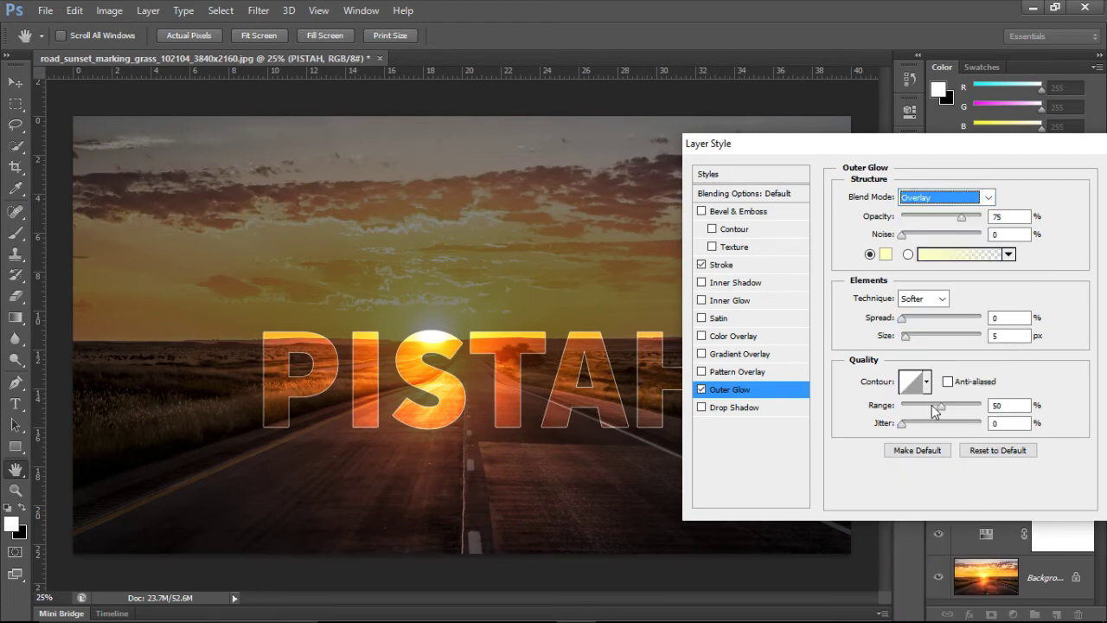
left_click_drag(964, 216, 984, 217)
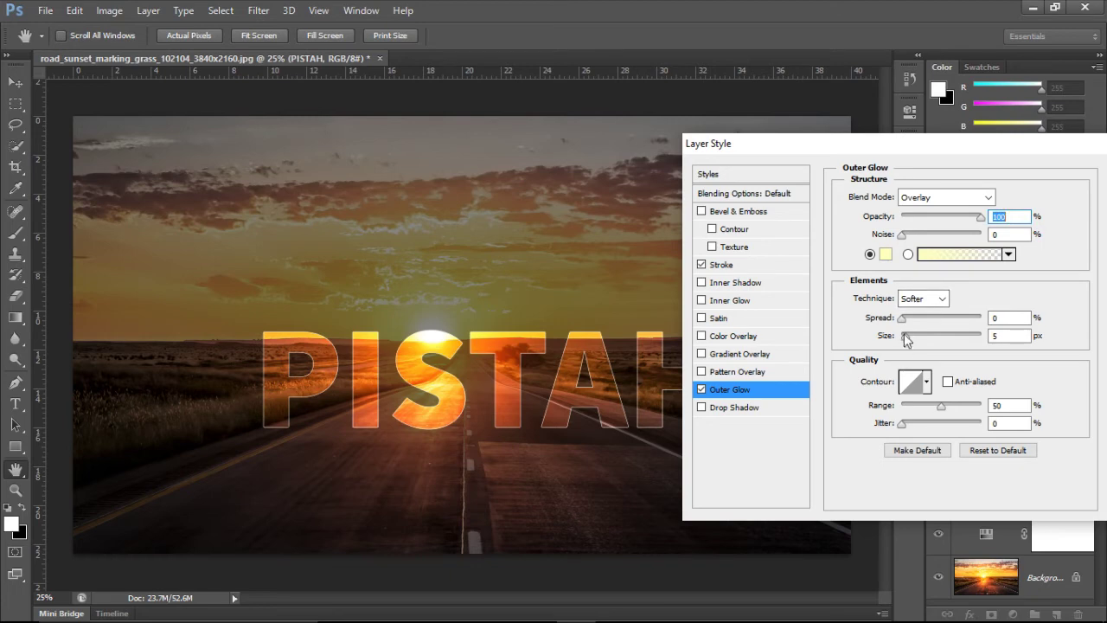
left_click_drag(905, 337, 998, 337)
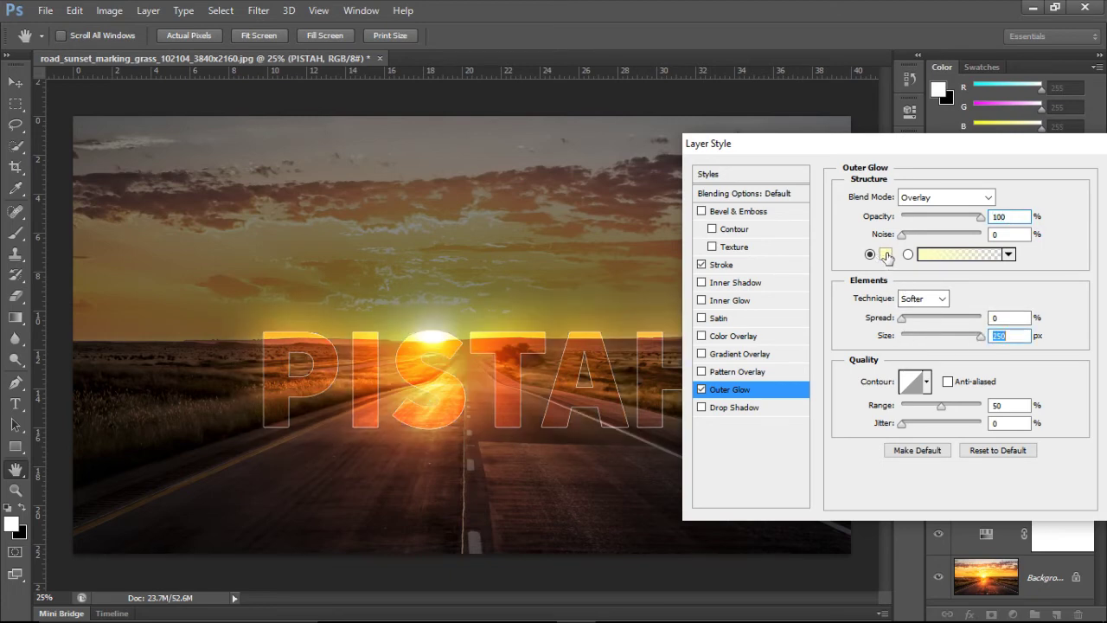
Step: Set the Outer Glow colour to white (ffffff)
left_click(886, 256)
left_click_drag(735, 216, 673, 181)
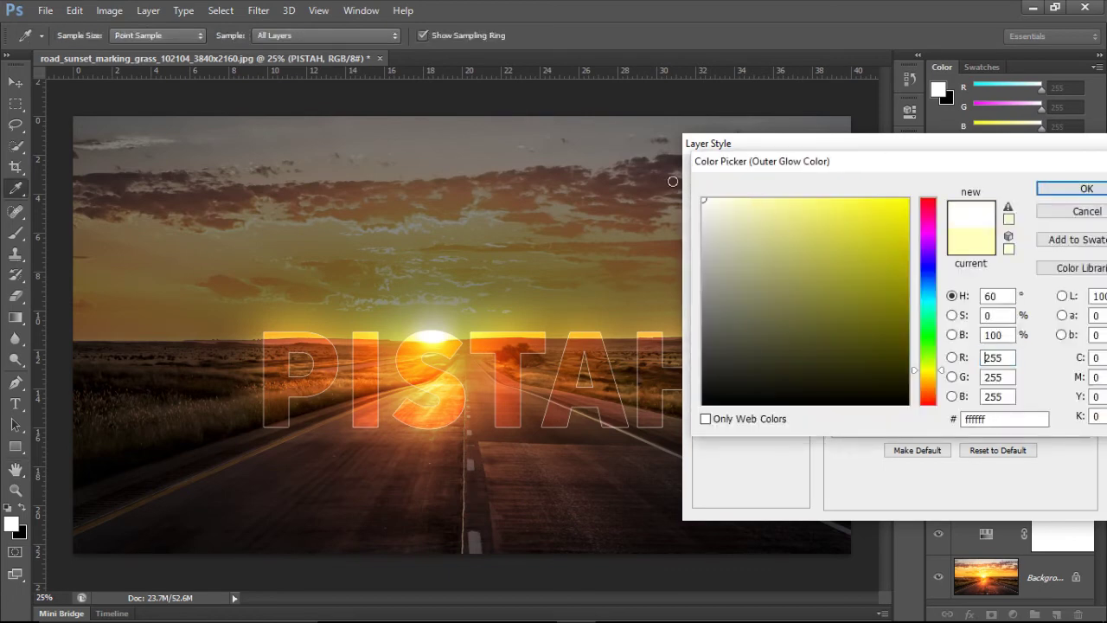
left_click(1057, 189)
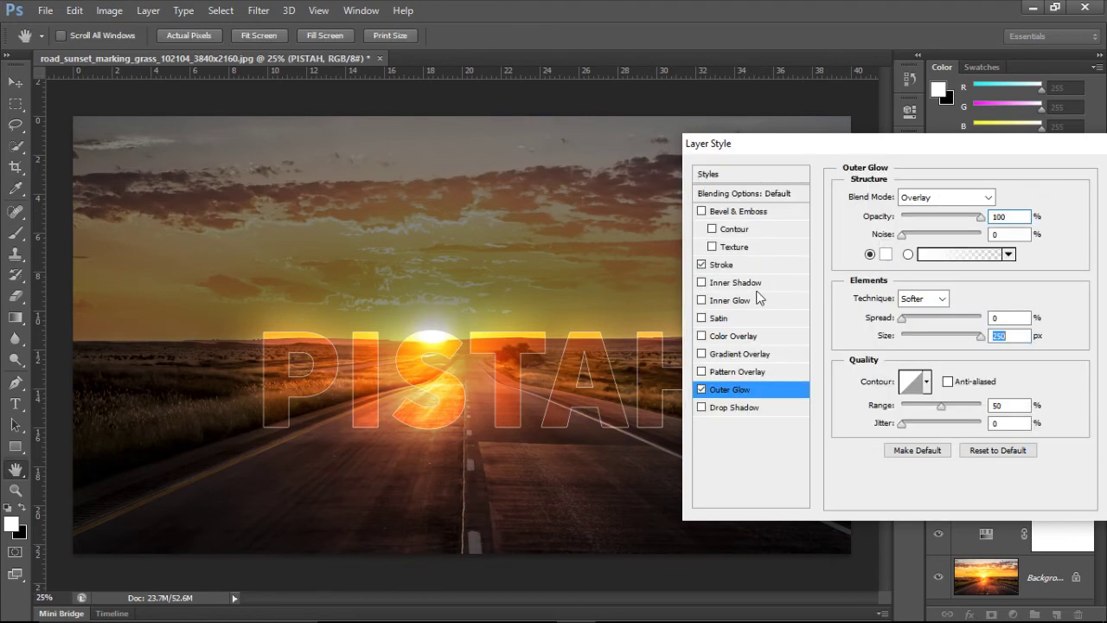
Step: Add an Inner Glow to the PISTAH layer with Overlay blend mode, 100% opacity and a size of 250 px
left_click(729, 302)
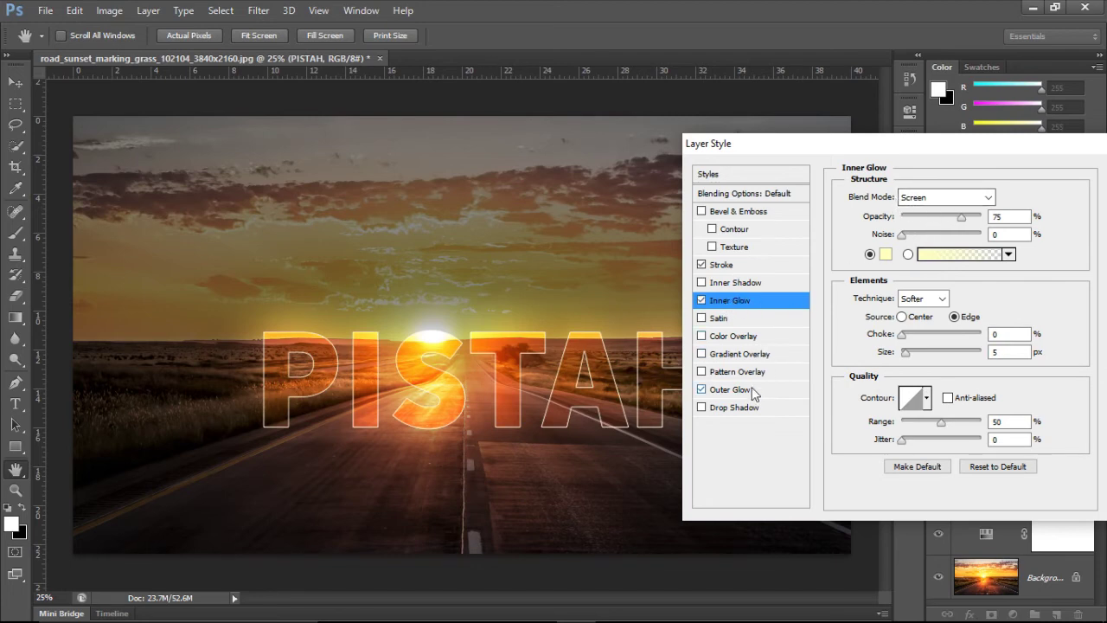
left_click(919, 197)
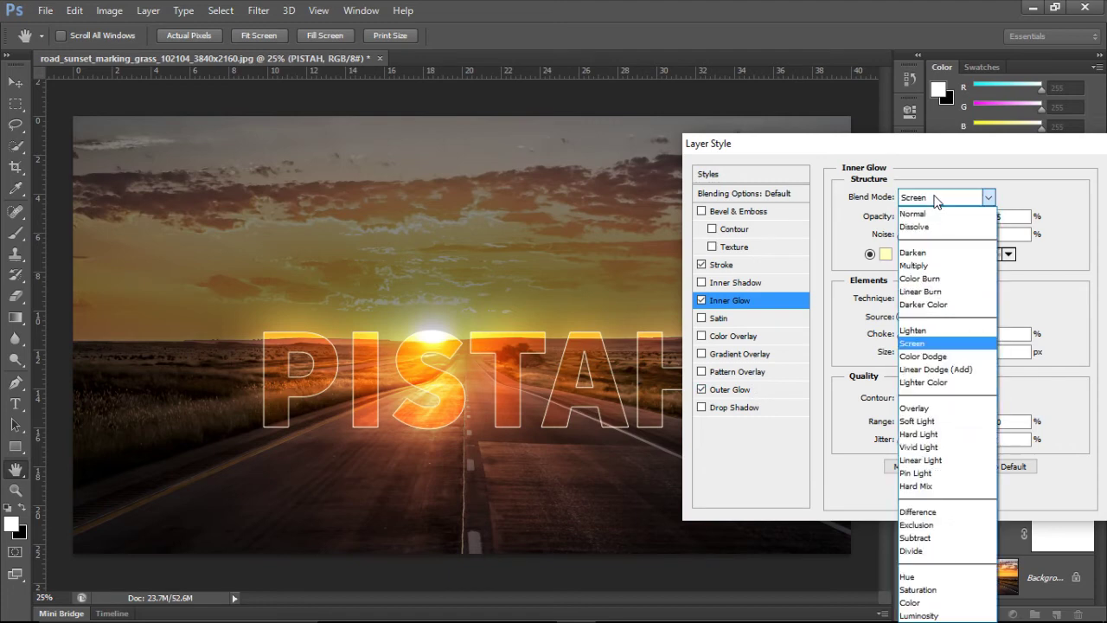
left_click(915, 407)
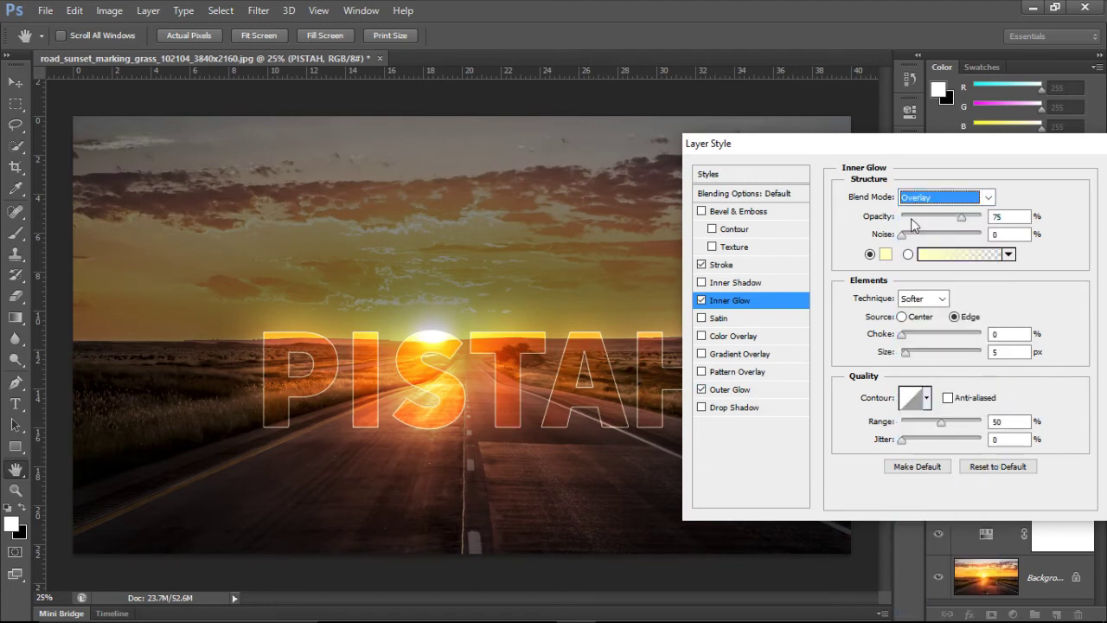
left_click_drag(963, 216, 985, 217)
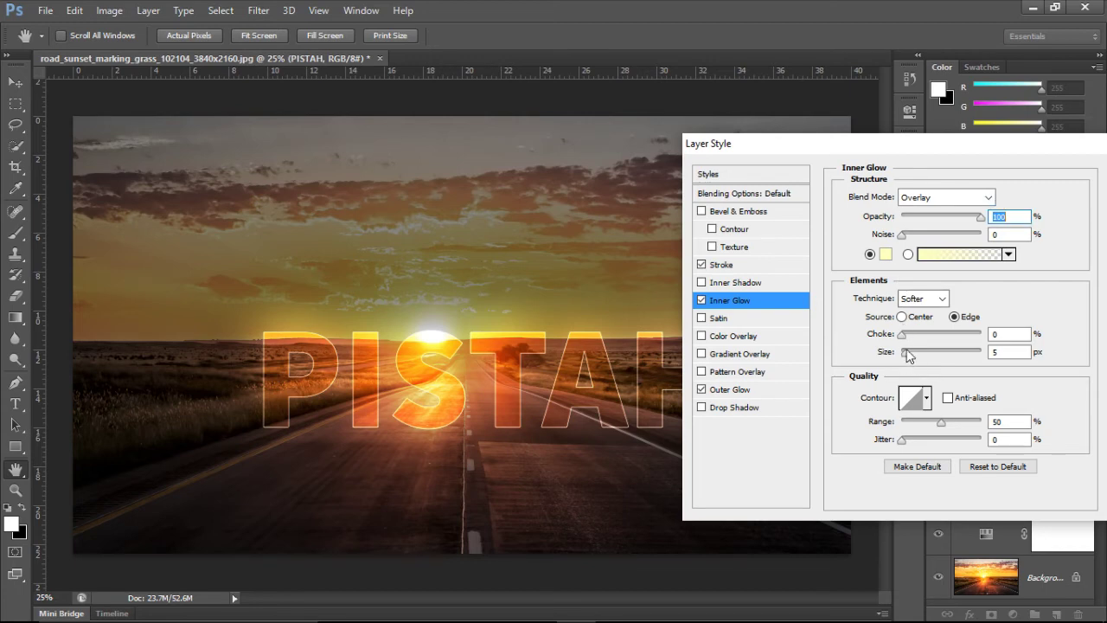
left_click_drag(905, 351, 981, 351)
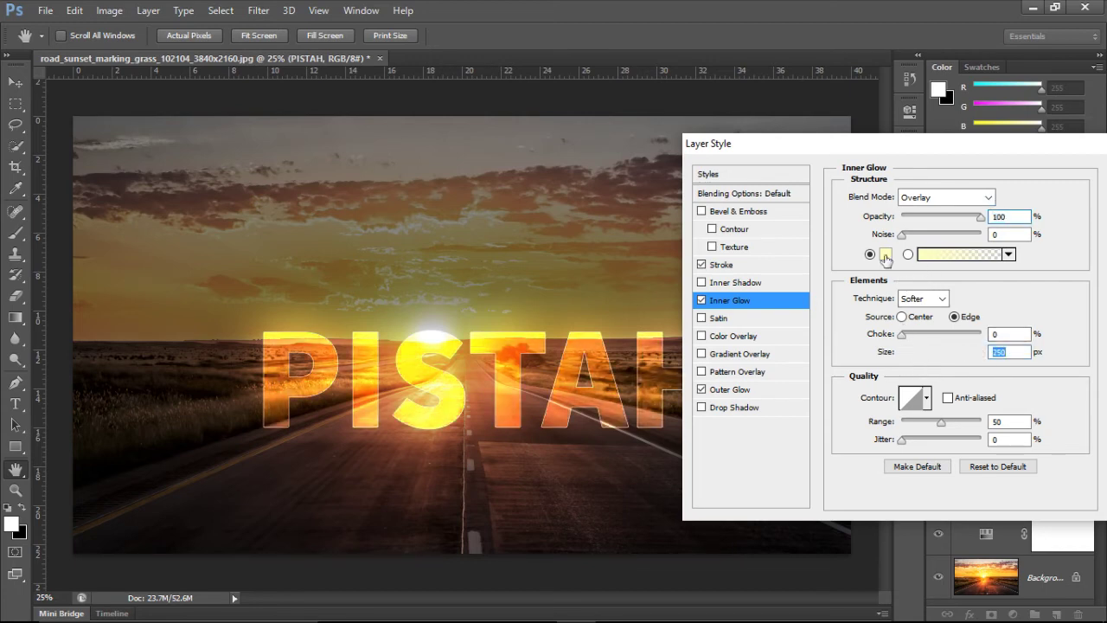
Step: Set the Inner Glow colour of the PISTAH layer to white (ffffff)
left_click(885, 253)
left_click(835, 284)
left_click_drag(835, 283, 698, 193)
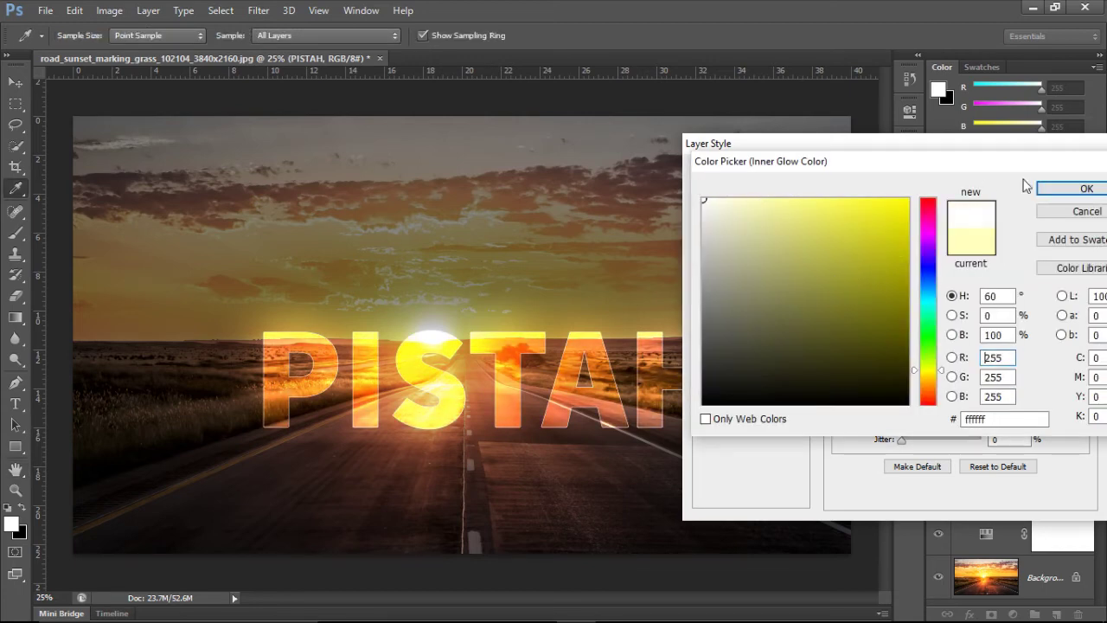
left_click(1067, 187)
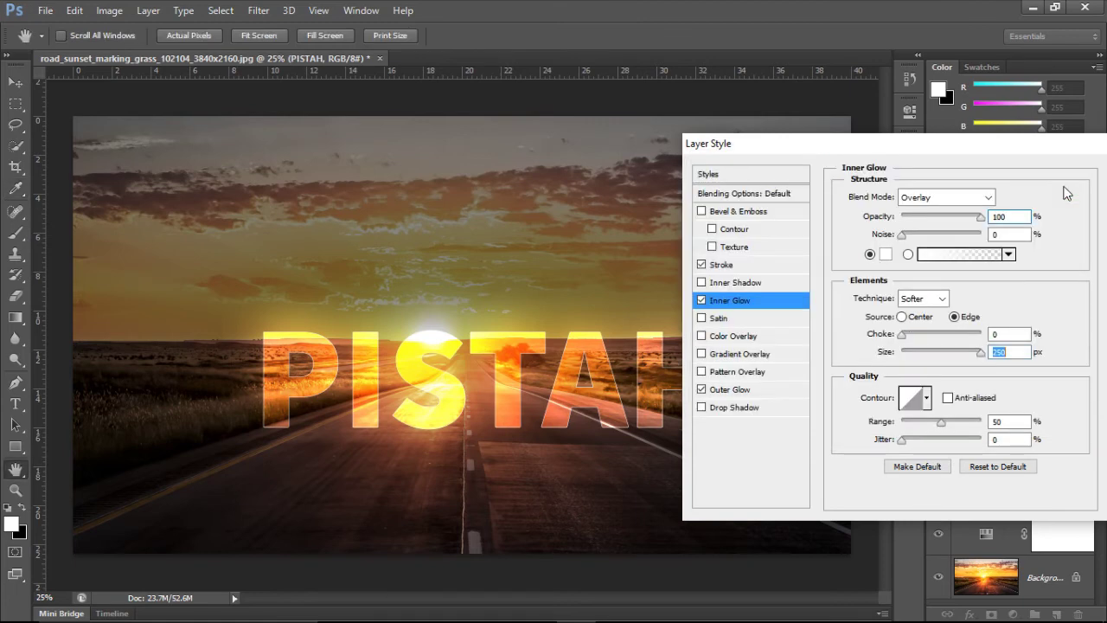
Step: Change the PISTAH layer's stroke colour to black (000000)
left_click(749, 264)
left_click(883, 307)
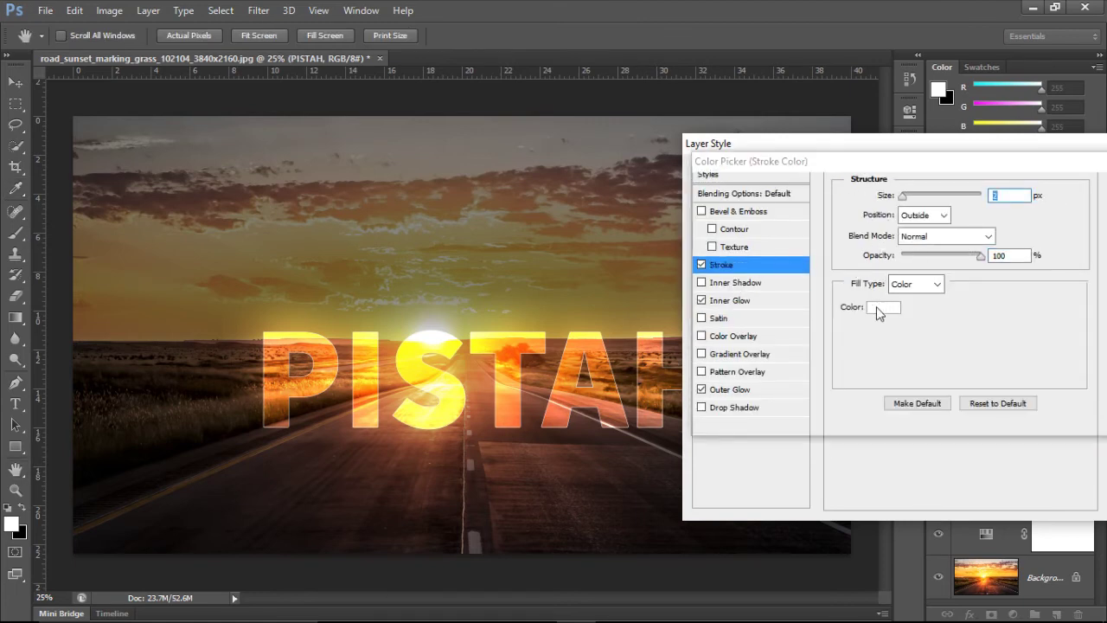
left_click_drag(769, 316, 701, 404)
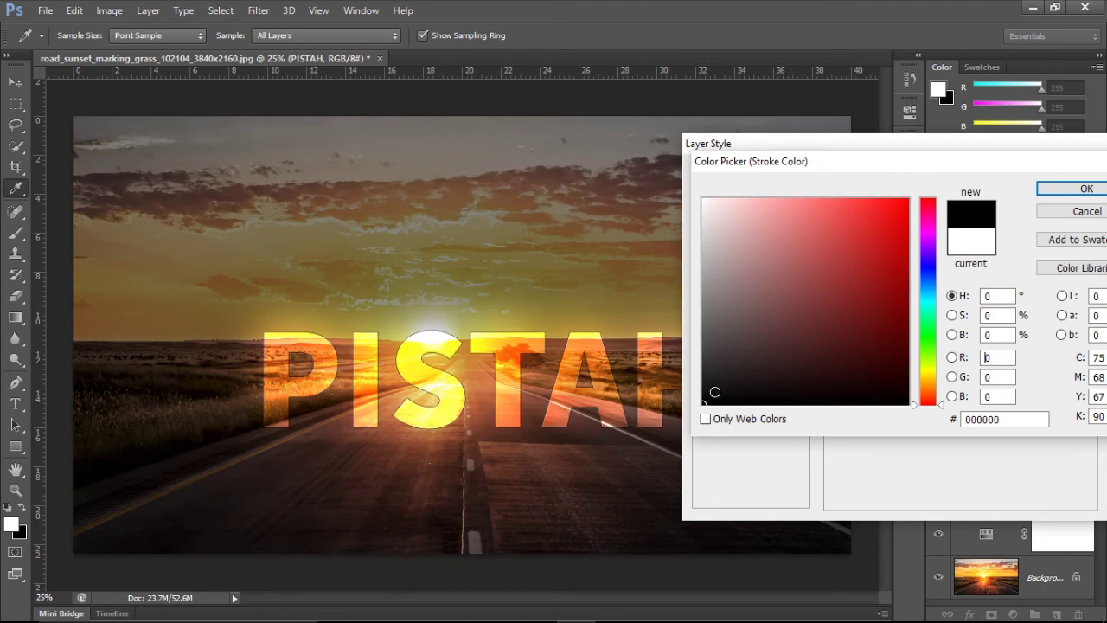
left_click(1061, 190)
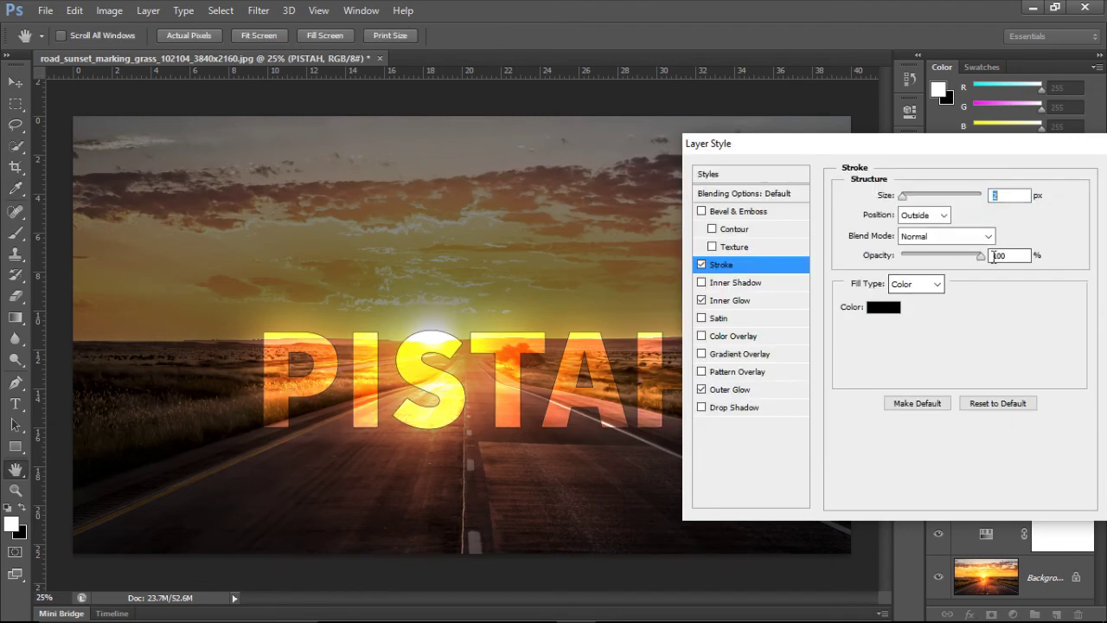
Step: Try a 1 px stroke at 62% opacity on the PISTAH layer and compare the lettering with the preview off and on
mouse_move(901, 196)
left_mouse_down()
mouse_move(938, 197)
mouse_move(890, 207)
left_mouse_up()
mouse_move(981, 257)
left_mouse_down()
mouse_move(943, 264)
mouse_move(953, 264)
left_mouse_up()
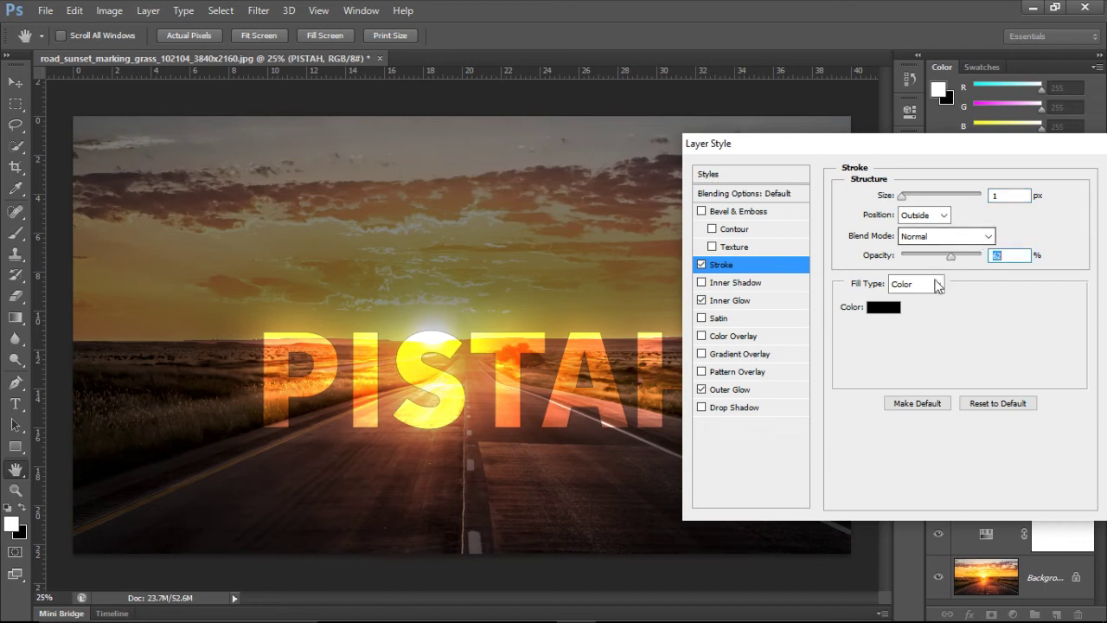
left_click_drag(957, 142, 815, 152)
left_click(989, 252)
left_click(989, 252)
left_click(989, 252)
left_click(989, 252)
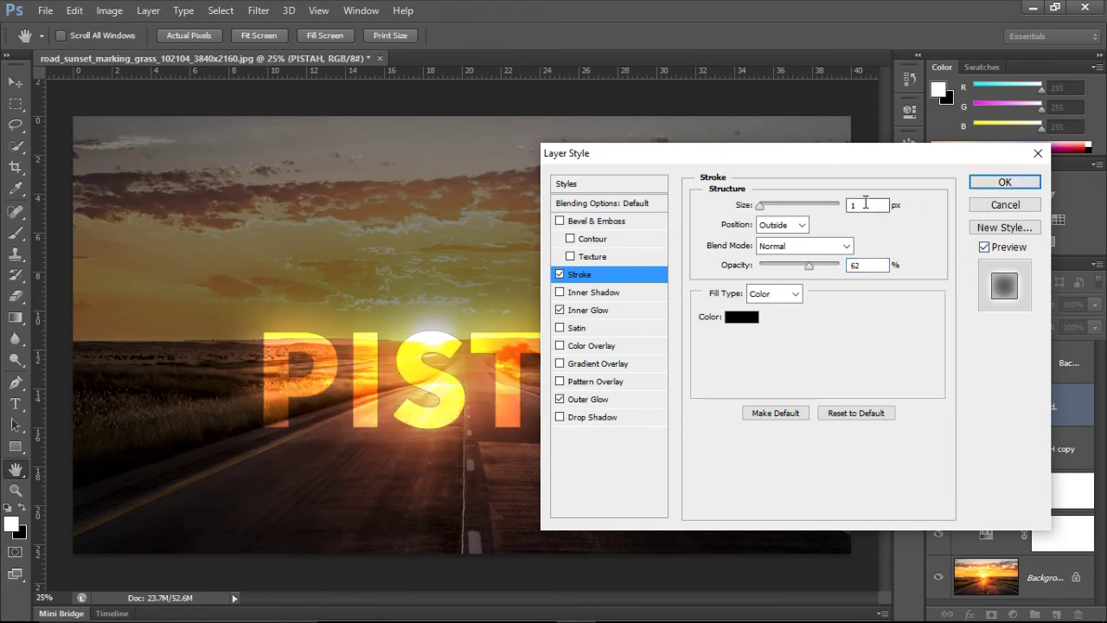
Step: Set the stroke size to 2 px and its opacity to 0%, and apply the layer style to the PISTAH layer
key("Up")
left_click_drag(809, 264, 739, 279)
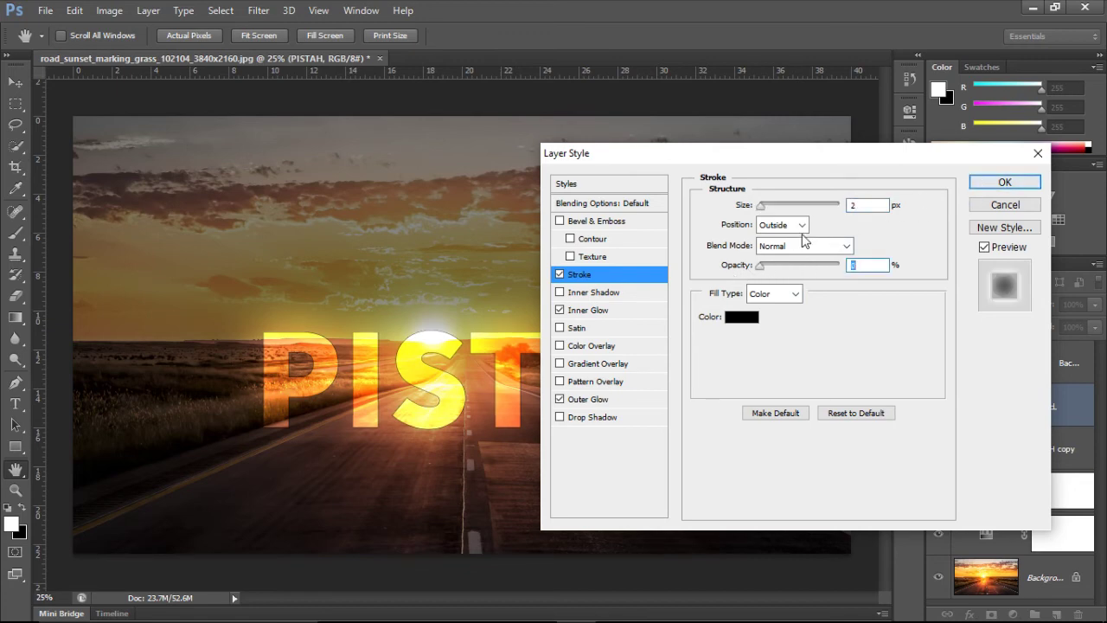
left_click(1002, 183)
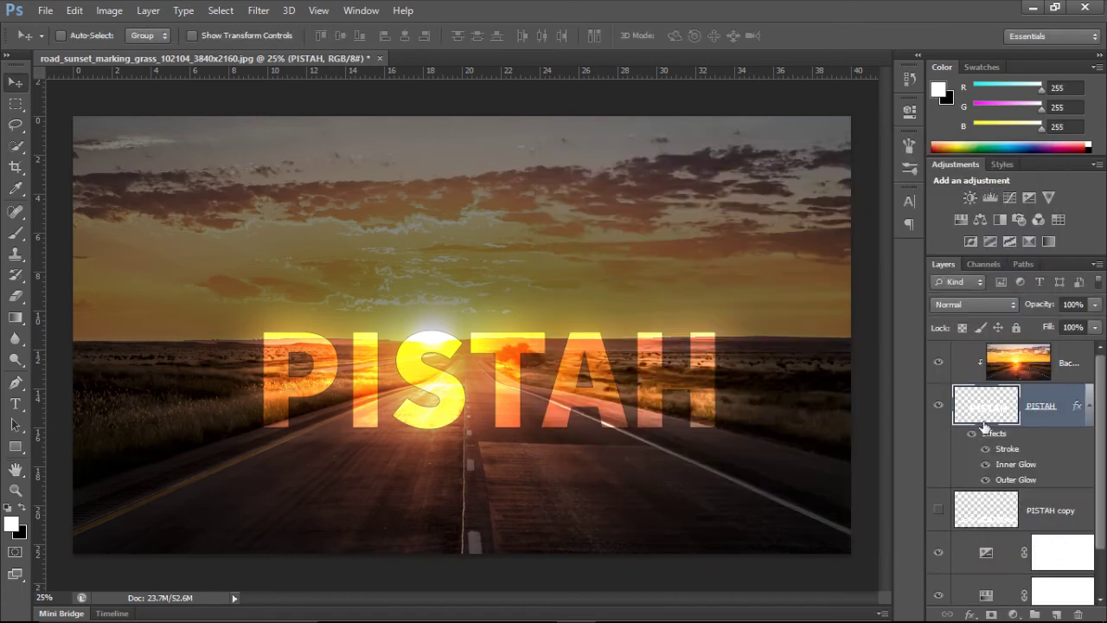
Step: Show the flipped PISTAH copy layer and set its blend mode to Overlay
left_click(938, 513)
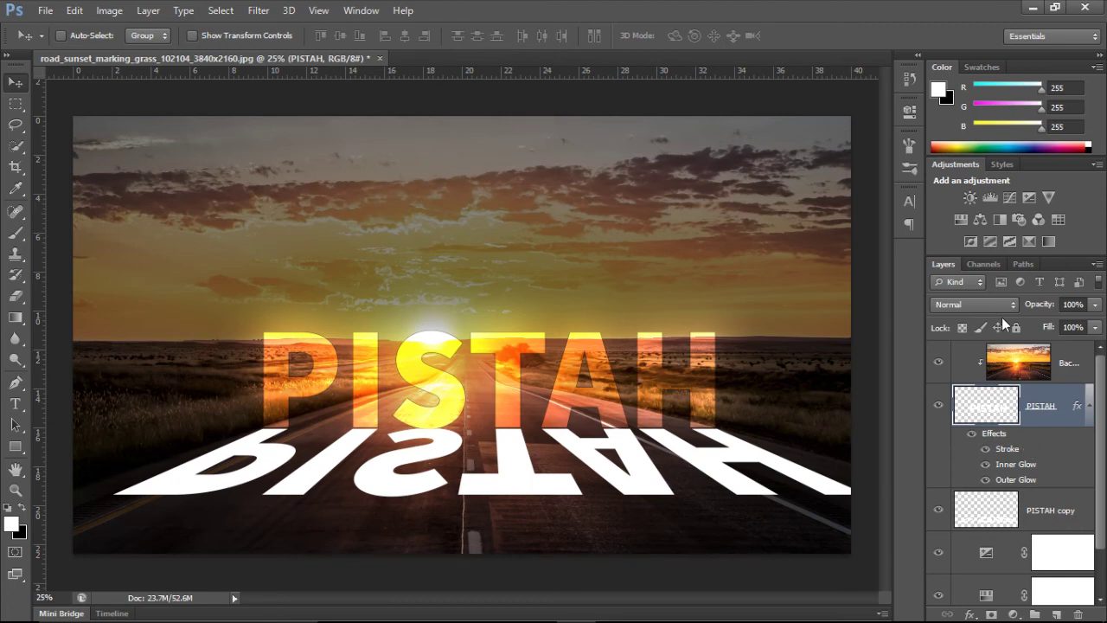
left_click(1070, 517)
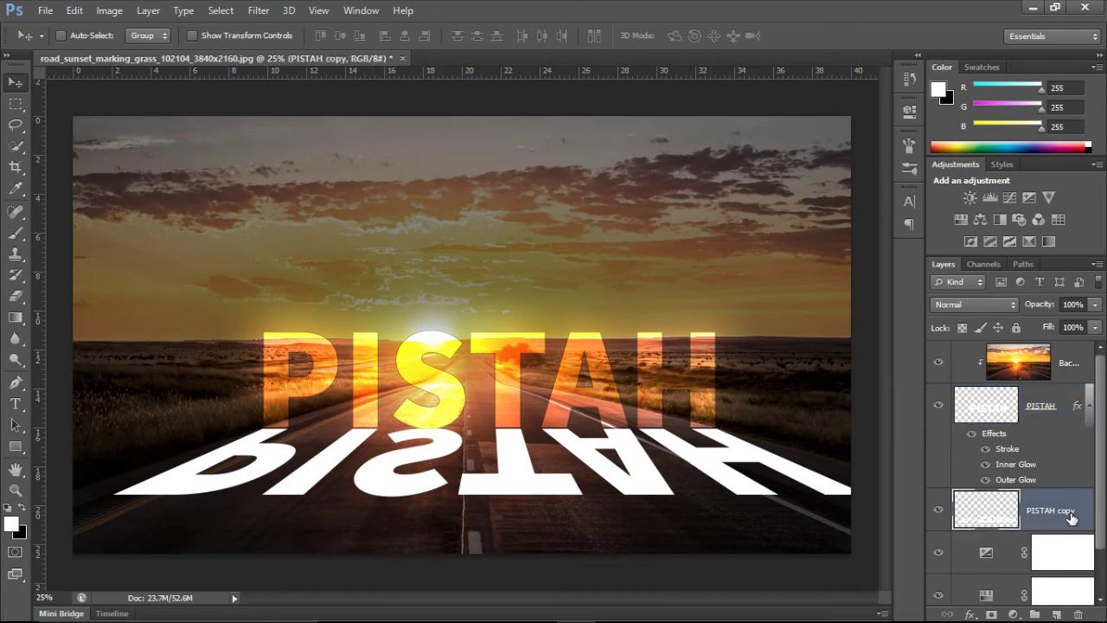
left_click(983, 306)
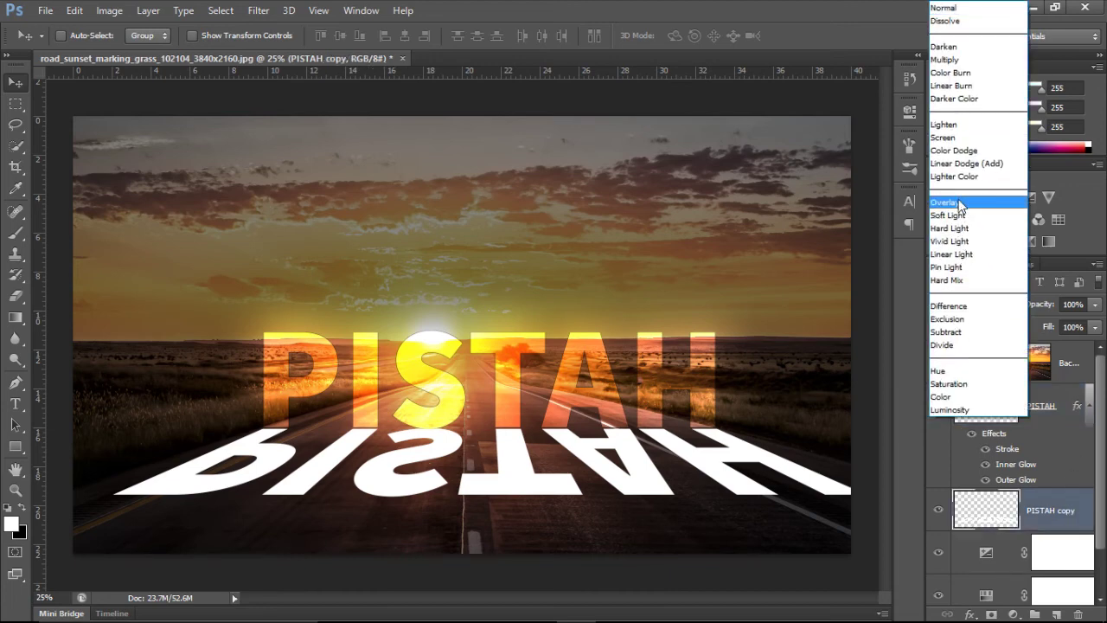
left_click(959, 204)
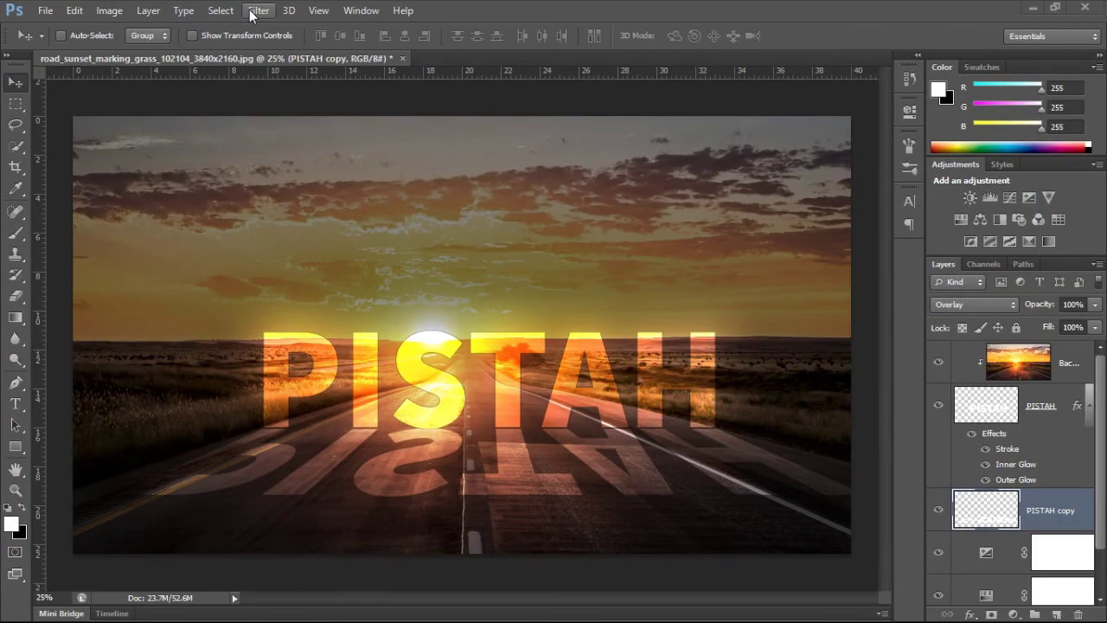
Step: Apply a Gaussian Blur with a radius of 4.0 pixels to the PISTAH copy layer
left_click(264, 18)
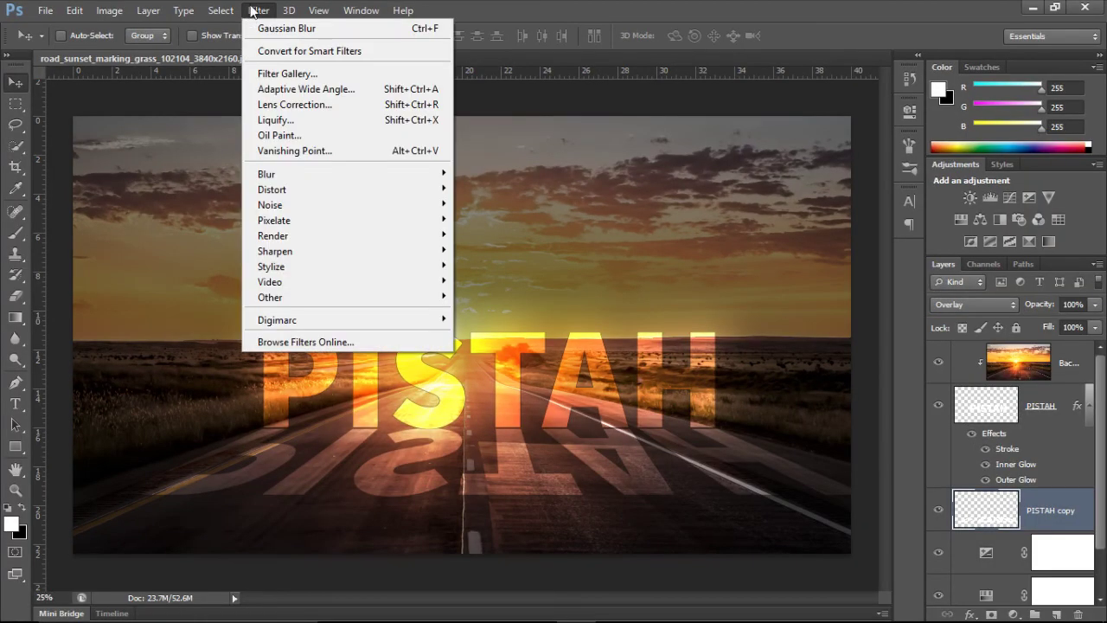
mouse_move(292, 178)
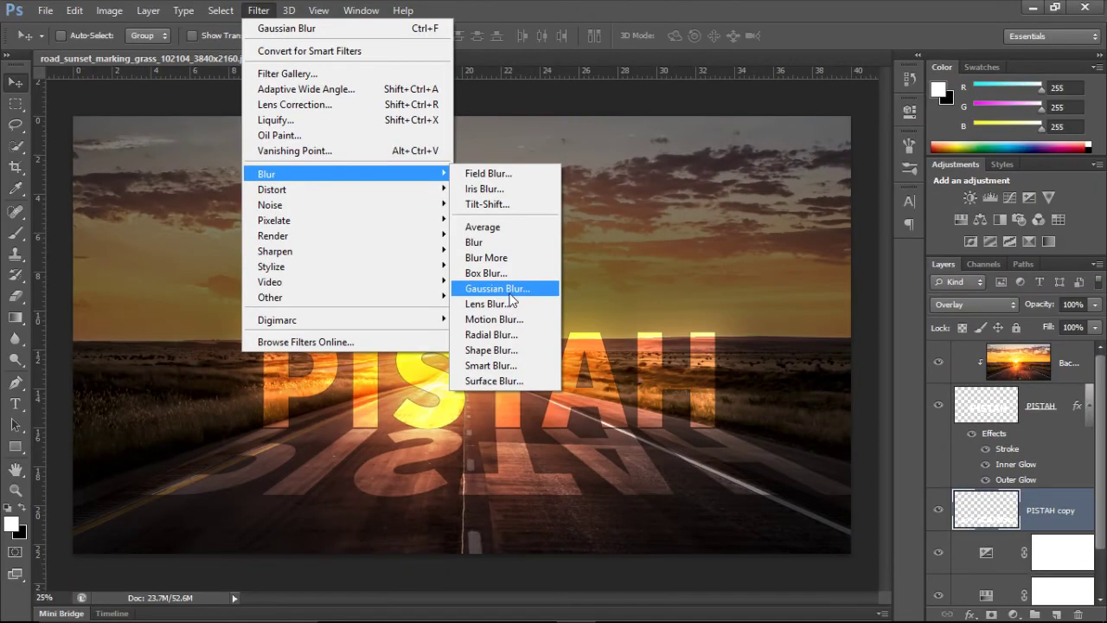
left_click(512, 296)
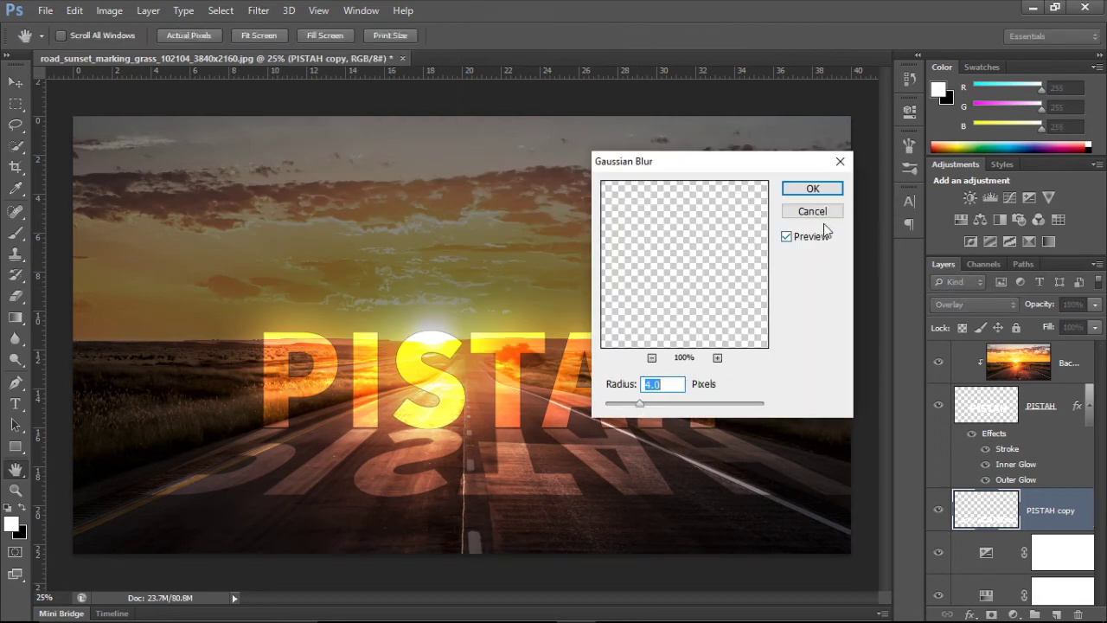
left_click(785, 235)
left_click(785, 235)
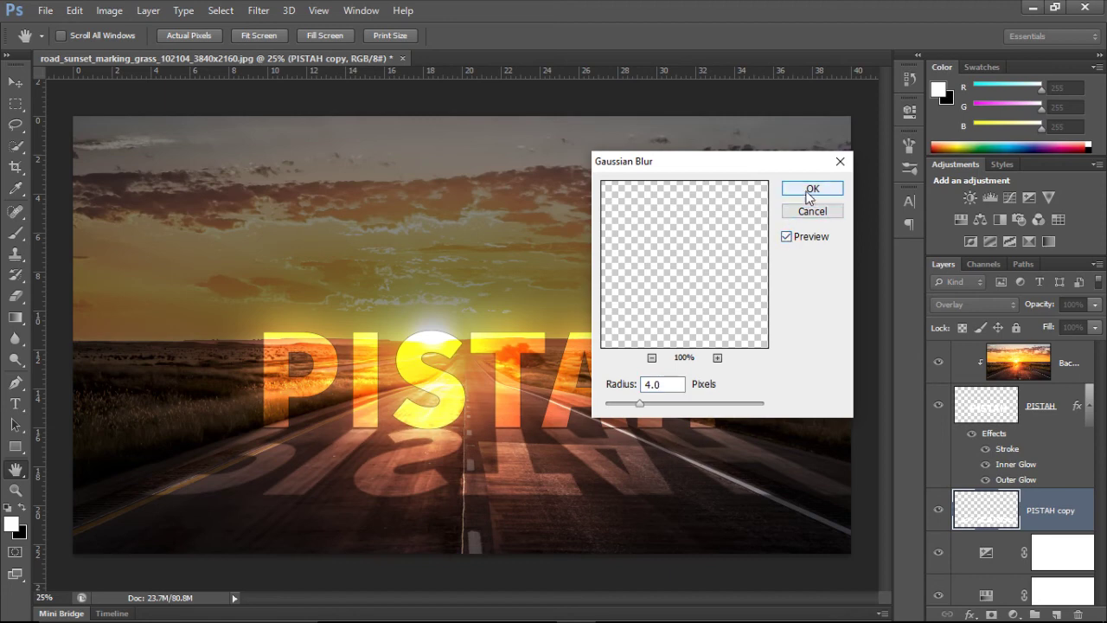
left_click(809, 190)
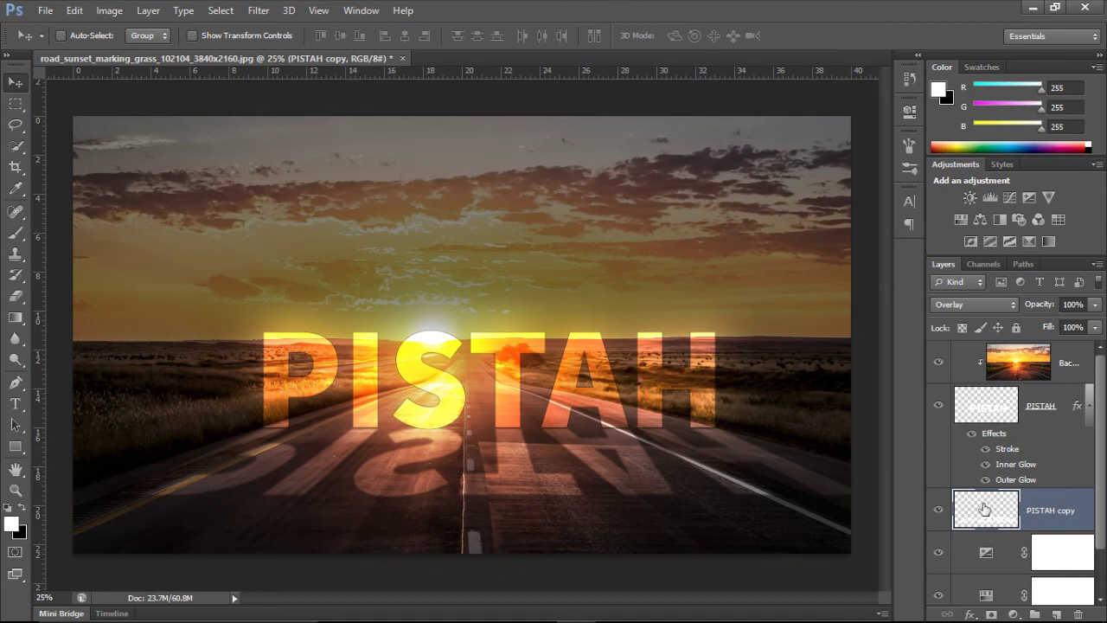
Step: Duplicate the blurred PISTAH copy layer to strengthen the light cast on the road
left_click_drag(988, 512, 1057, 613)
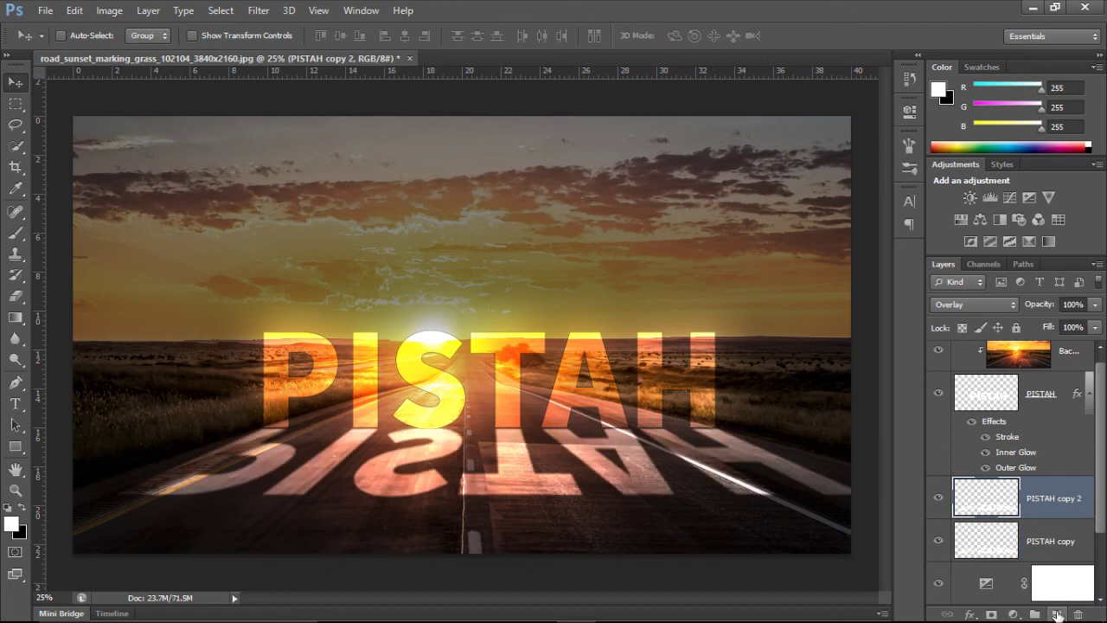